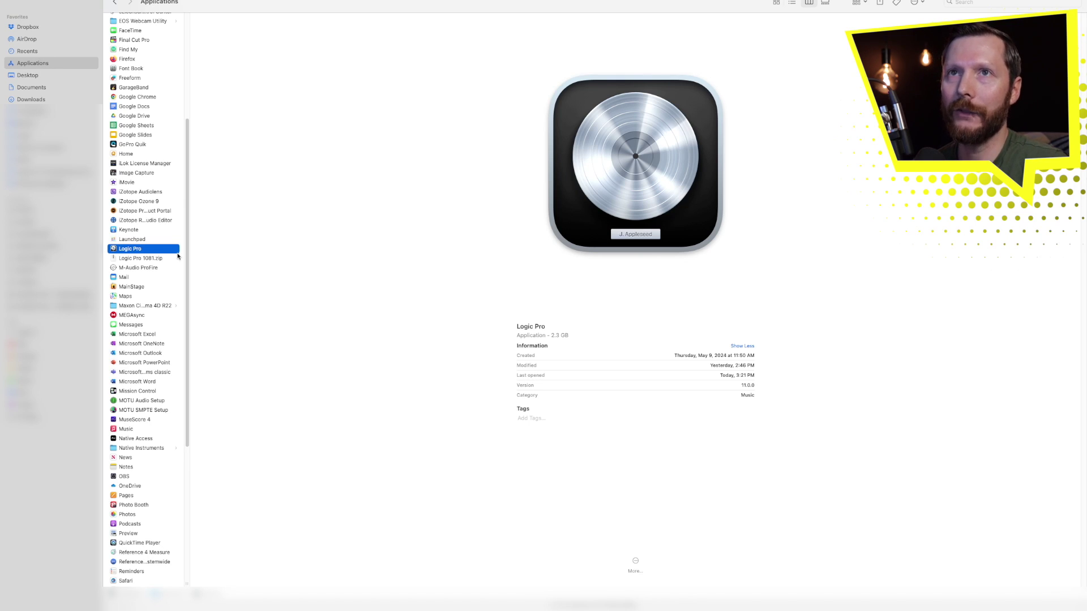
Step: Dismiss the Logic Pro app's context menu without compressing, then select the Logic Pro 1081.zip archive
right_click(160, 252)
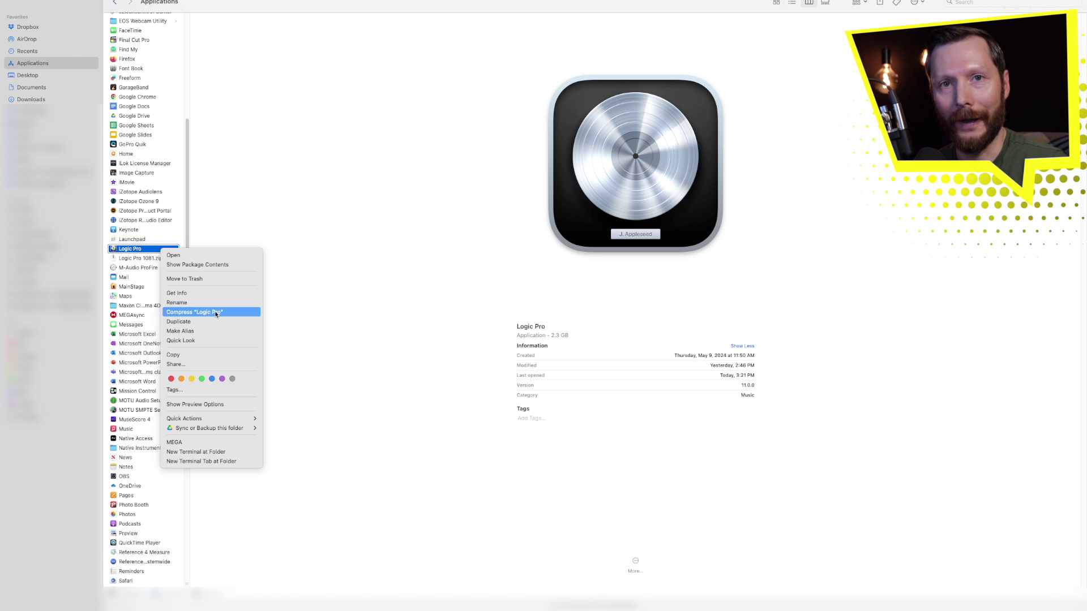
click(126, 258)
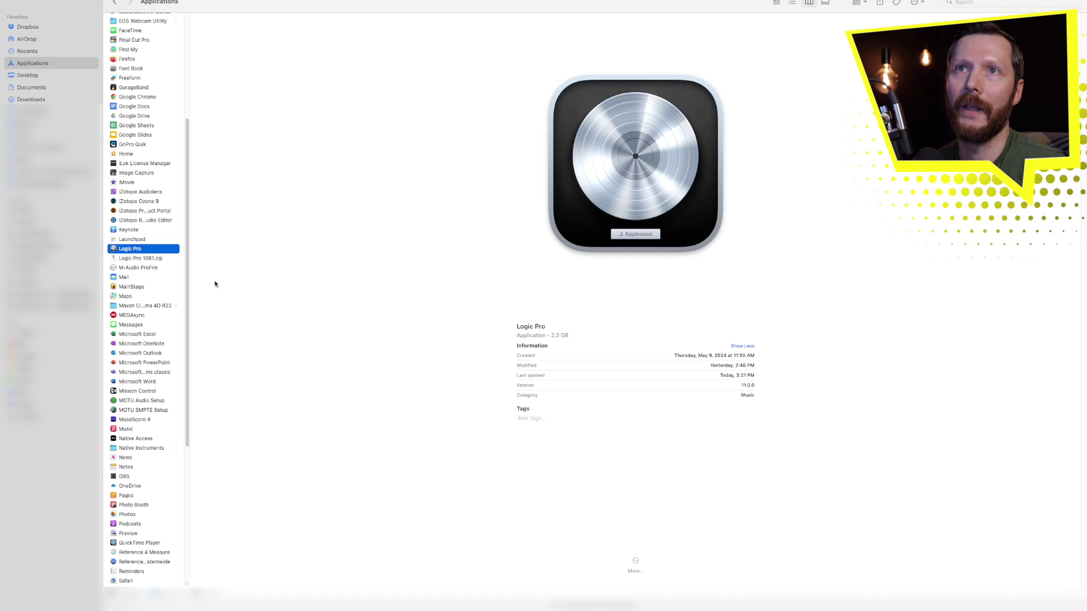
click(150, 259)
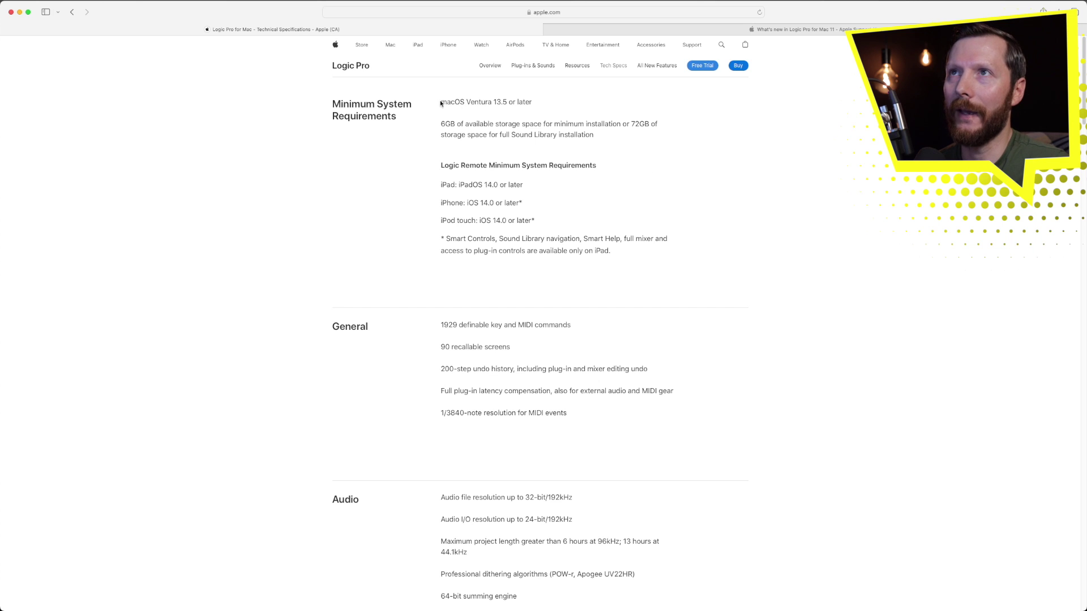
Step: Highlight the 'macOS Ventura 13.5 or later' requirement on the Tech Specs page, then deselect it
drag(441, 102, 533, 103)
click(535, 107)
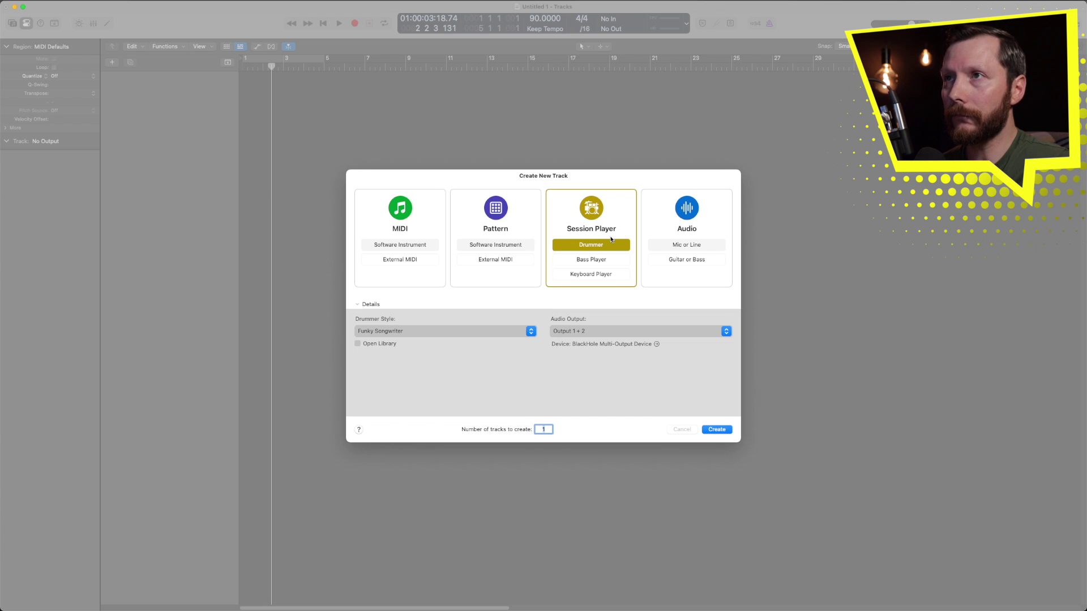
Step: Create a Keyboard Player Session Player track, keeping the Freely style
click(600, 259)
click(602, 275)
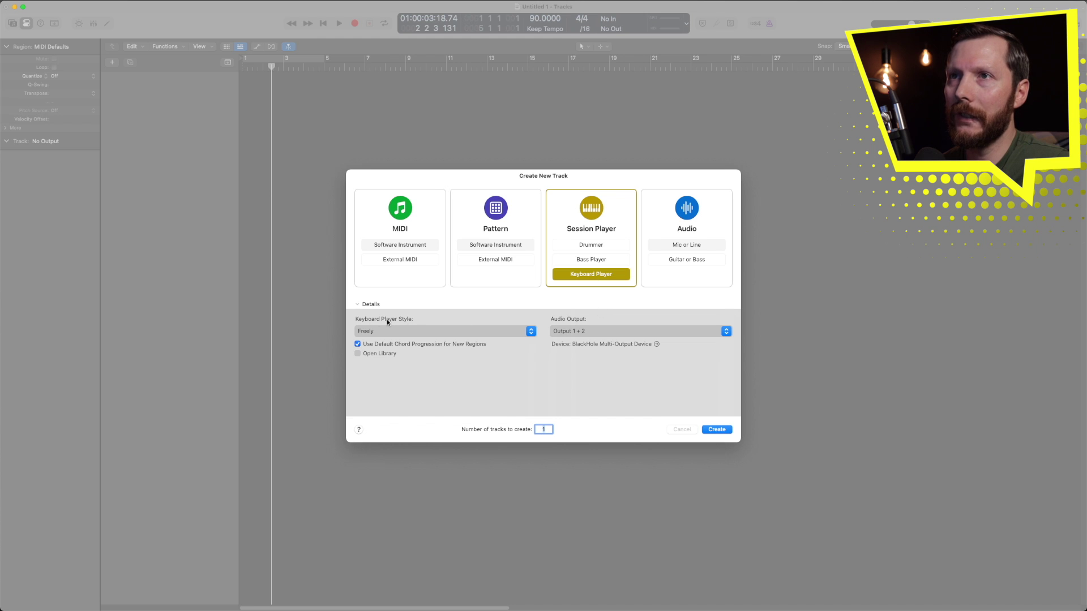
click(421, 331)
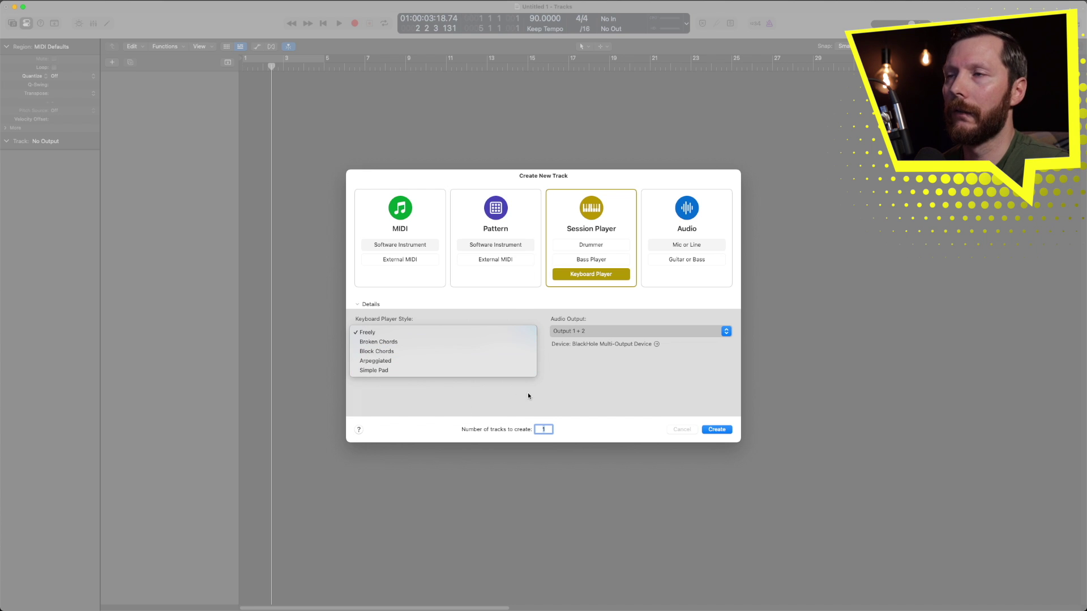
click(392, 332)
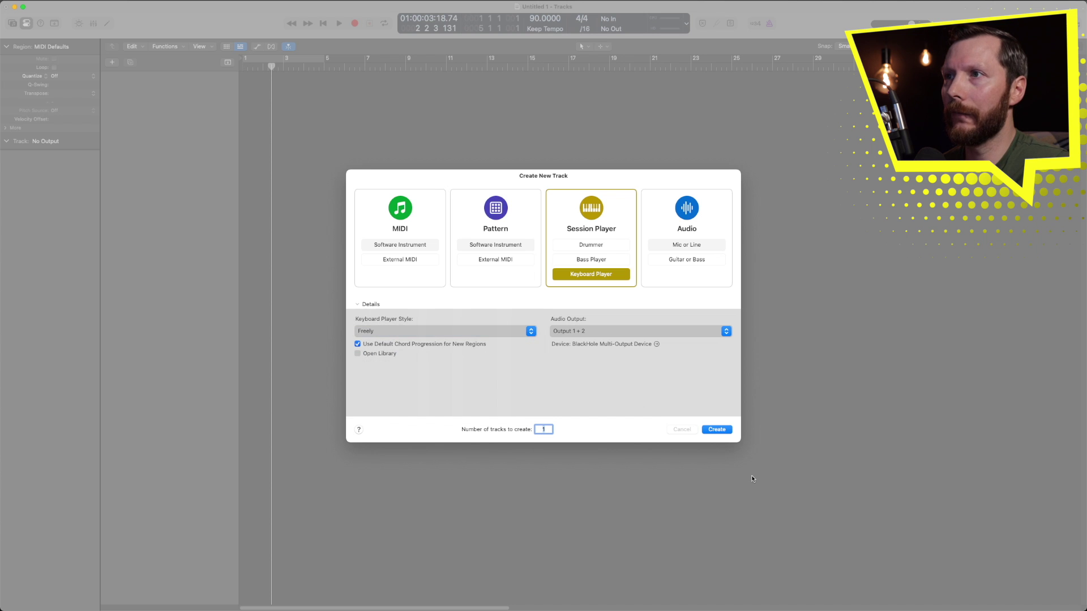
click(717, 430)
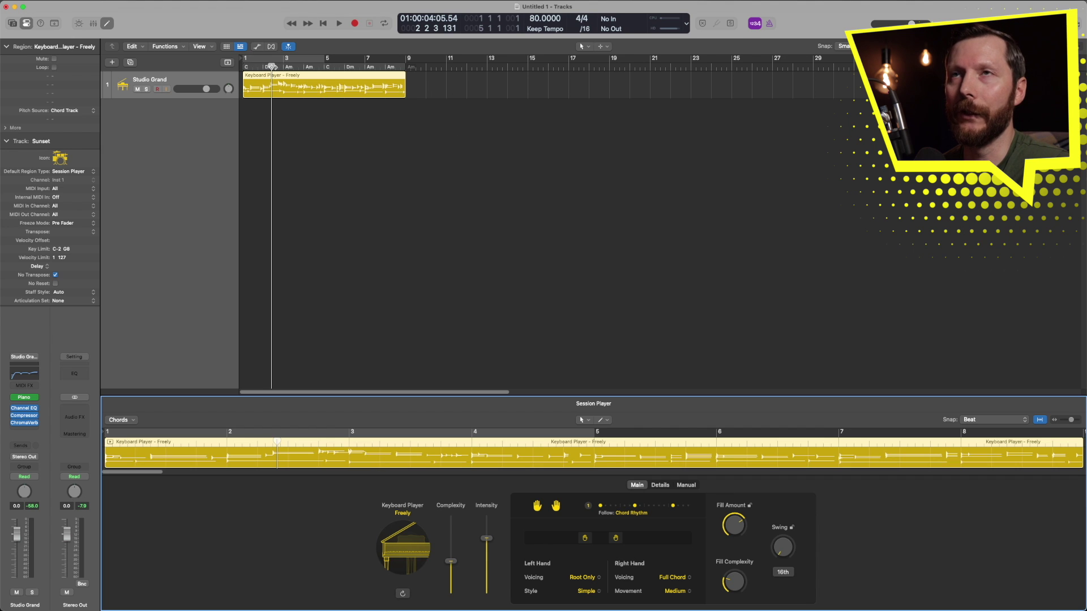
Step: Return the playhead to the project start and reveal the Arrangement, Tempo and Chord global tracks
click(246, 67)
key(space)
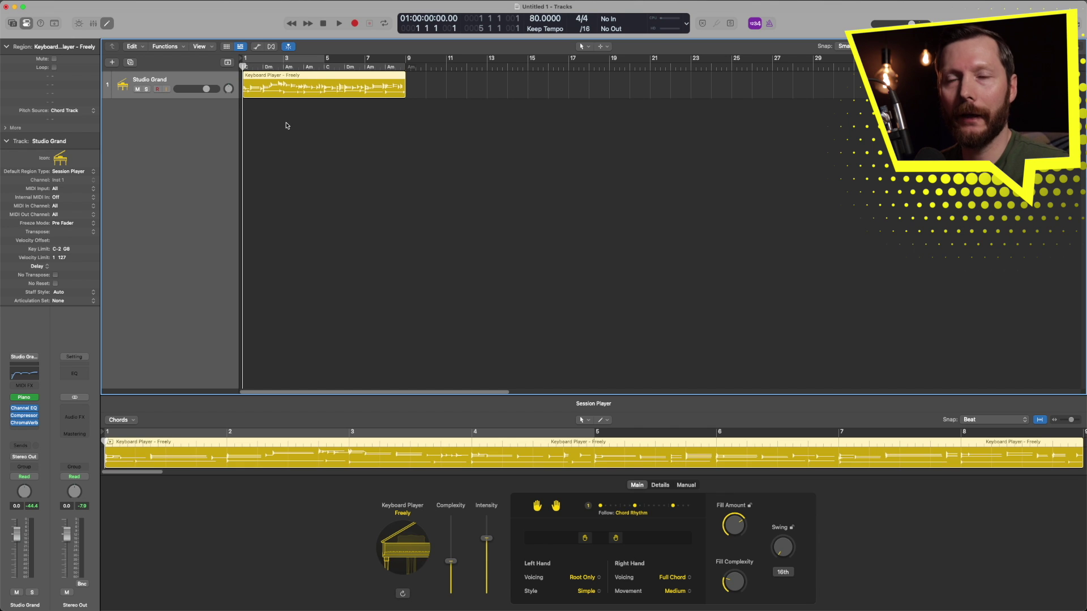
click(227, 66)
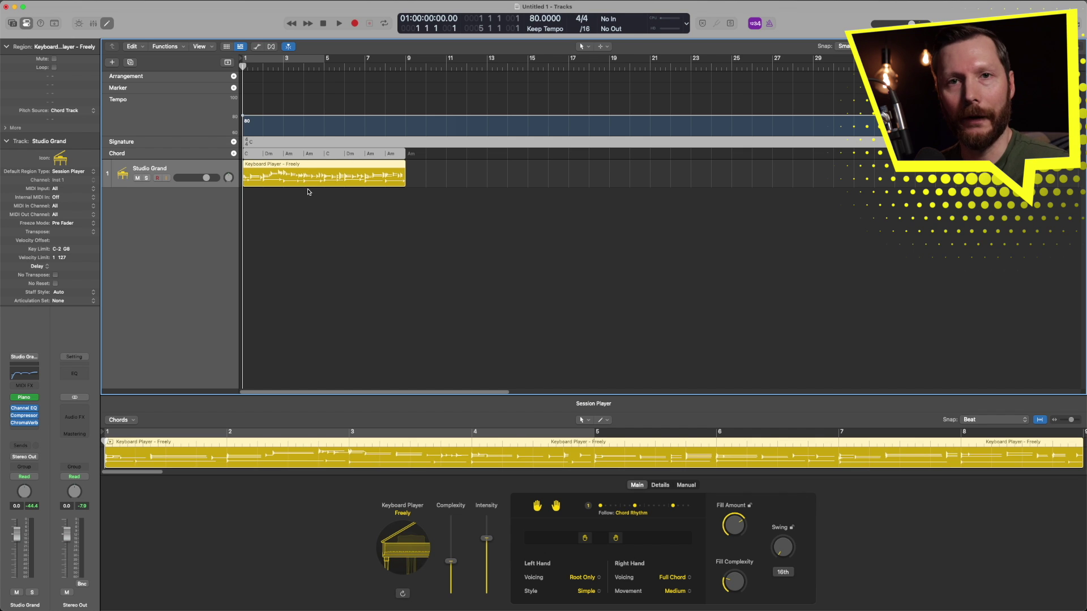
Step: Apply the I - vi - IV - V progression (C, Am, F, G) to the Chord track
right_click(251, 157)
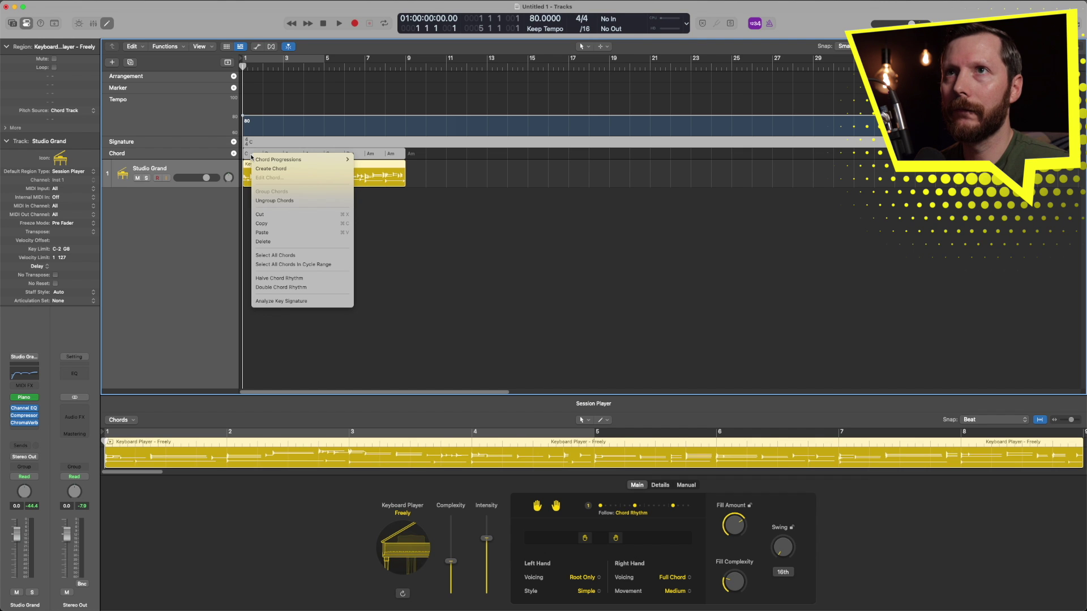
mouse_move(262, 162)
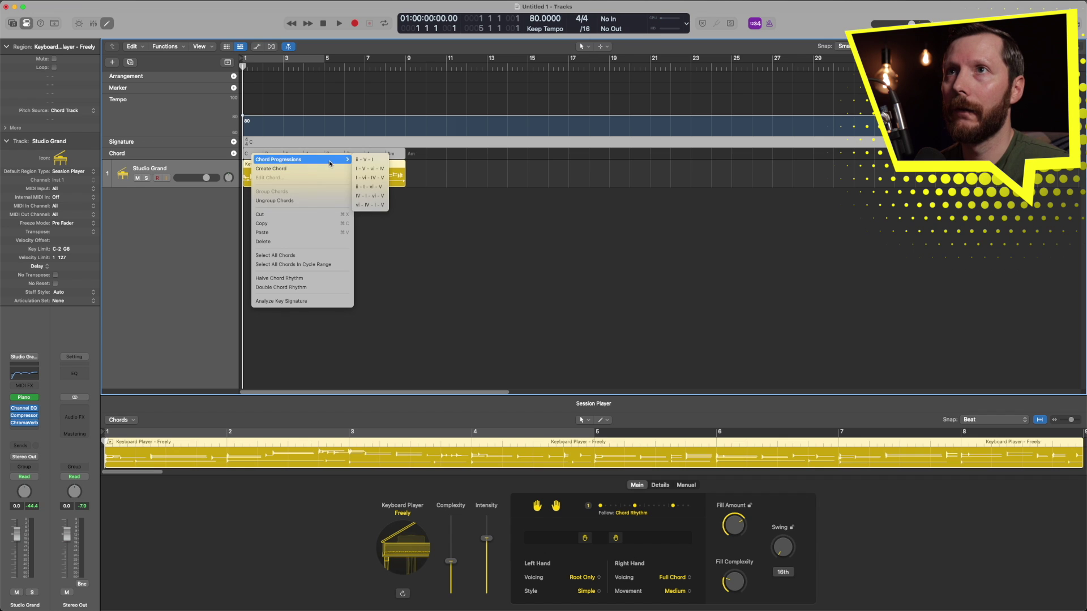
click(377, 180)
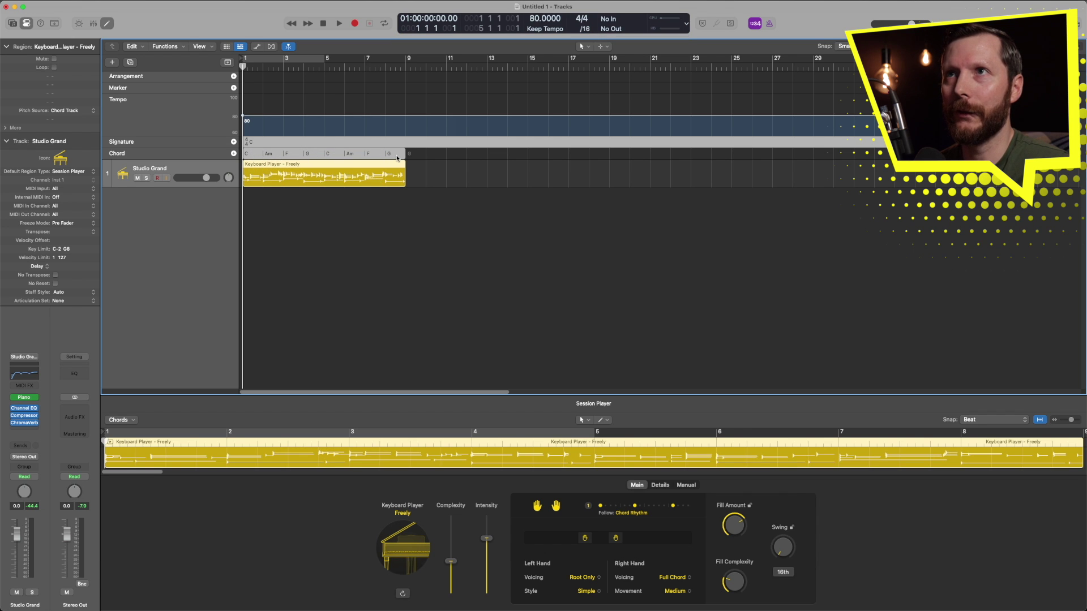
double_click(251, 145)
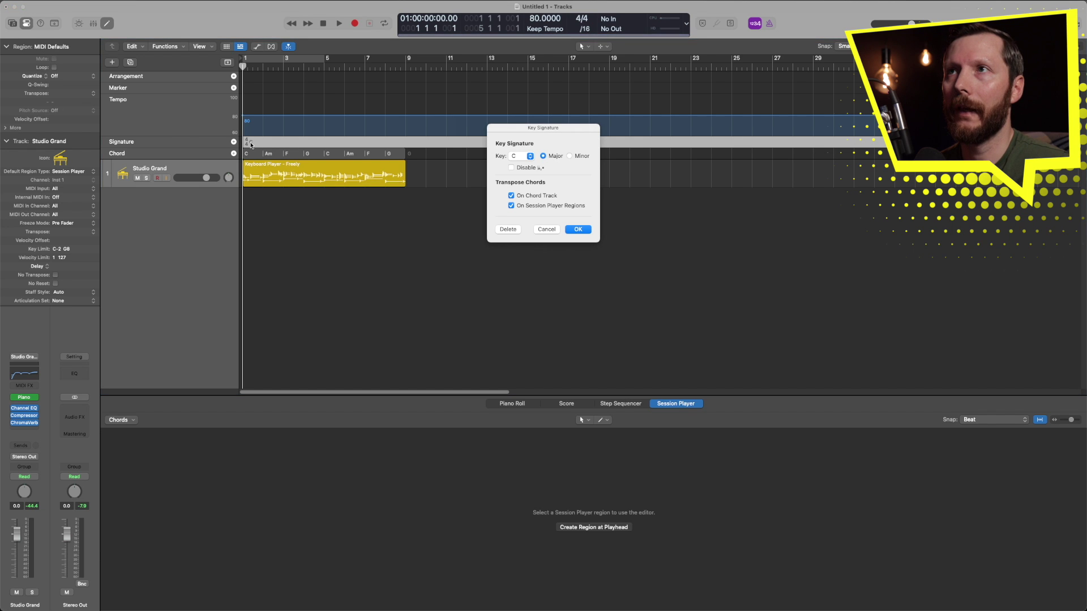
click(521, 156)
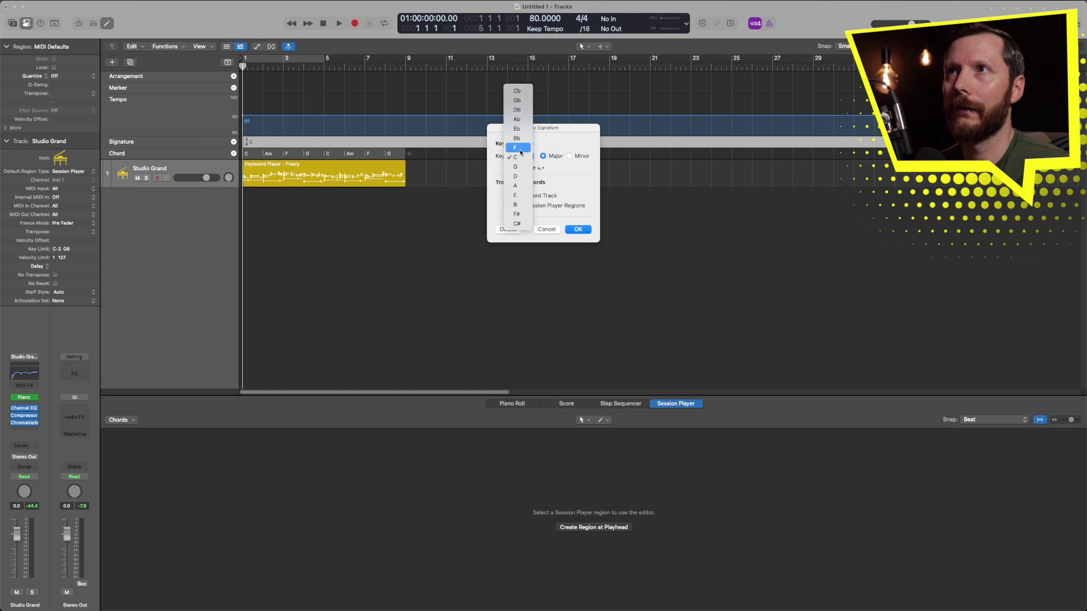
click(548, 232)
click(547, 230)
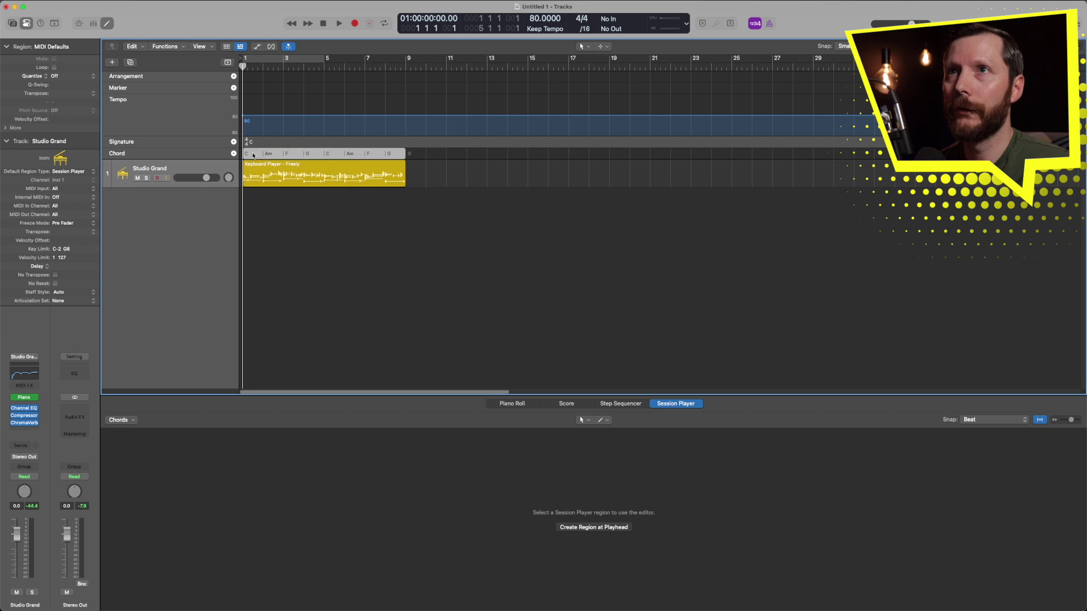
right_click(252, 154)
mouse_move(266, 156)
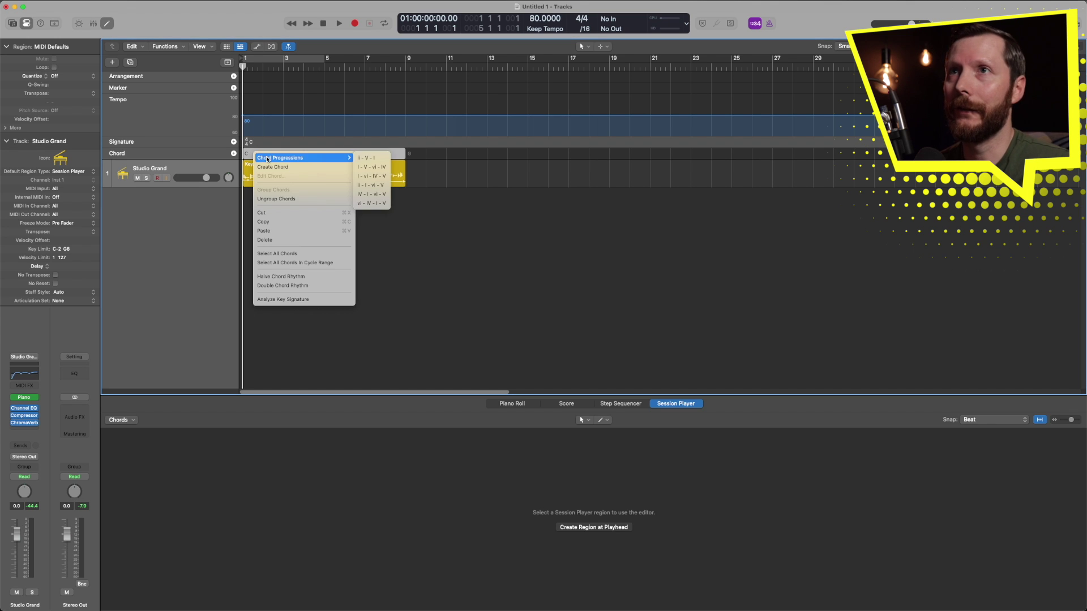
click(384, 178)
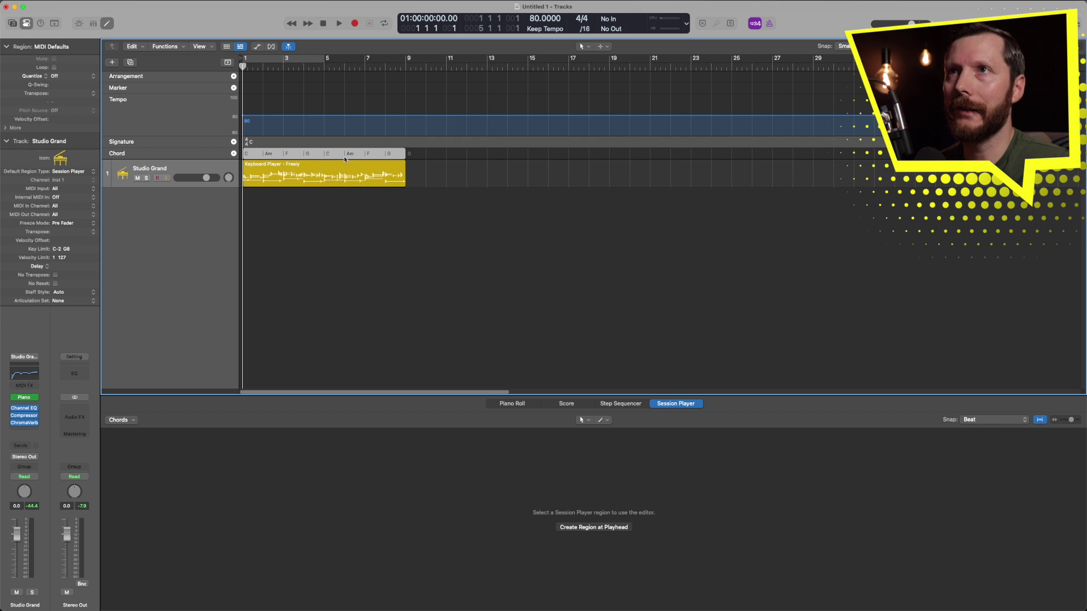
click(269, 156)
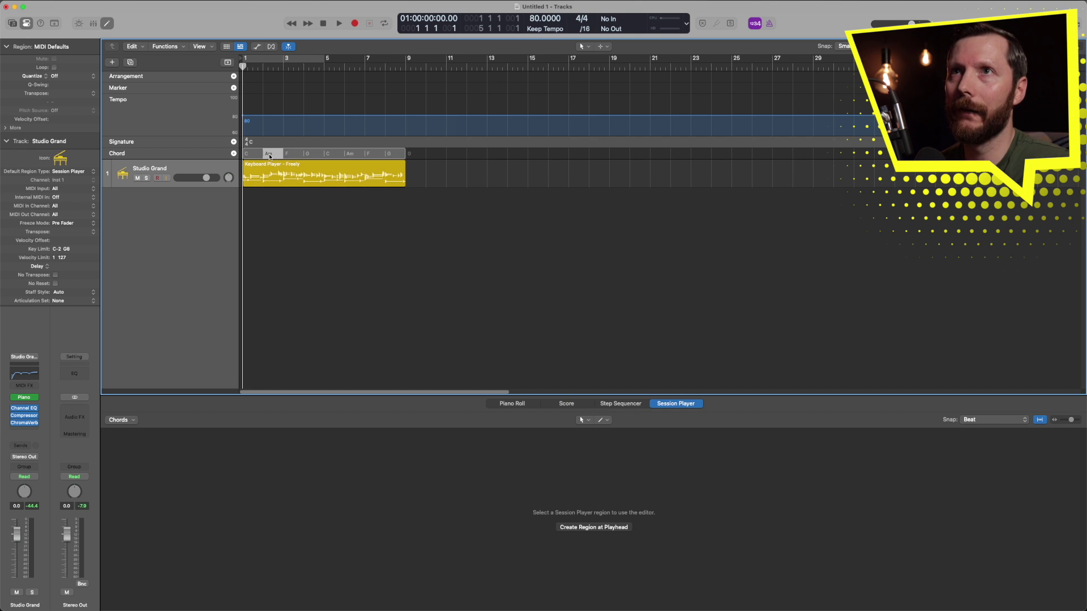
Step: Set the second chord's root note to E, turning Am into Em
double_click(270, 156)
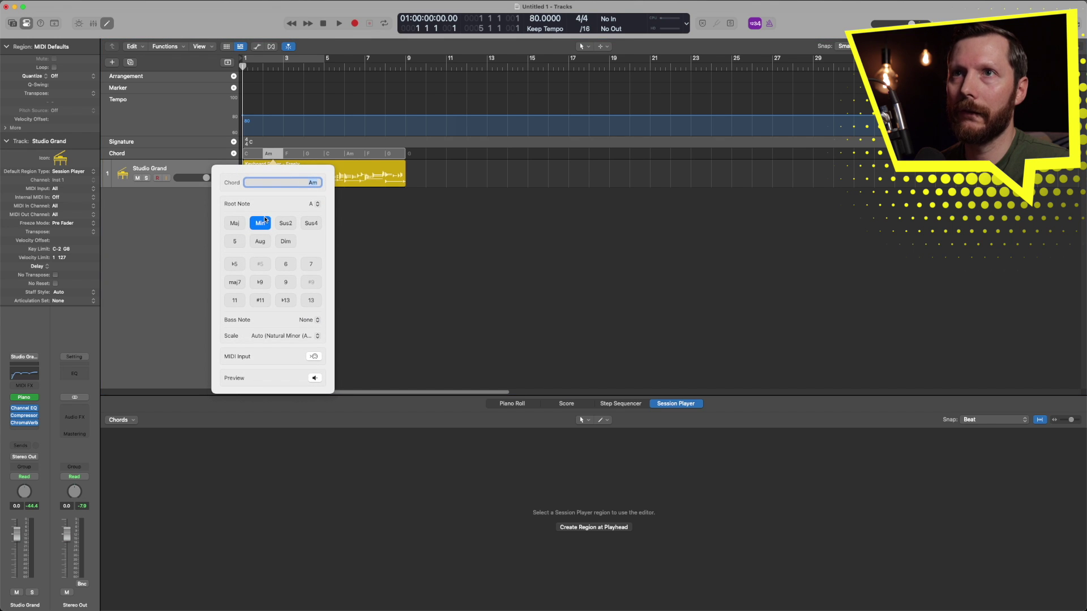
click(314, 204)
click(312, 138)
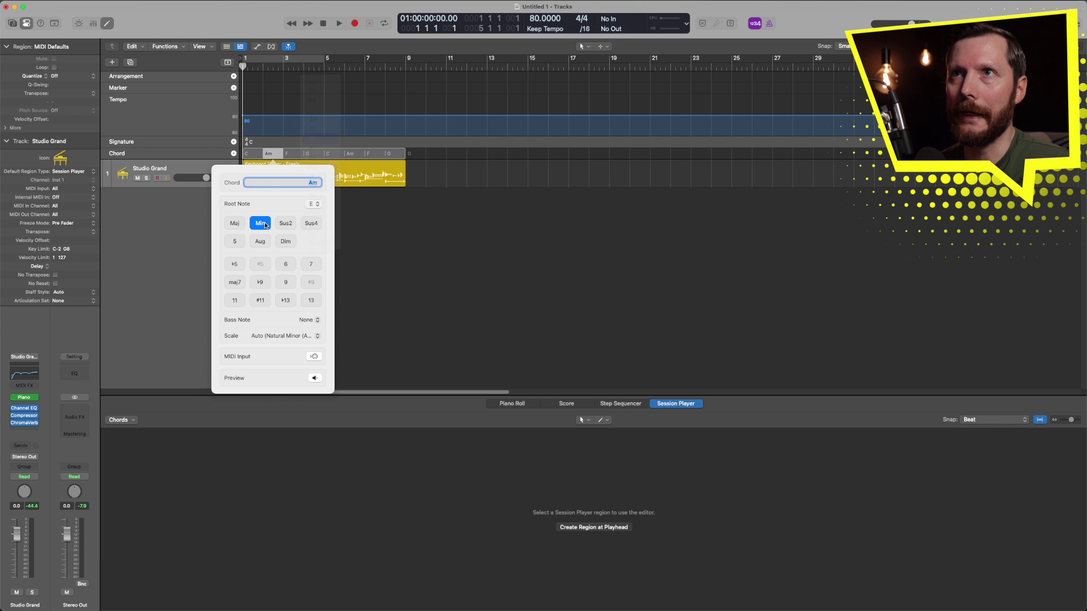
click(346, 216)
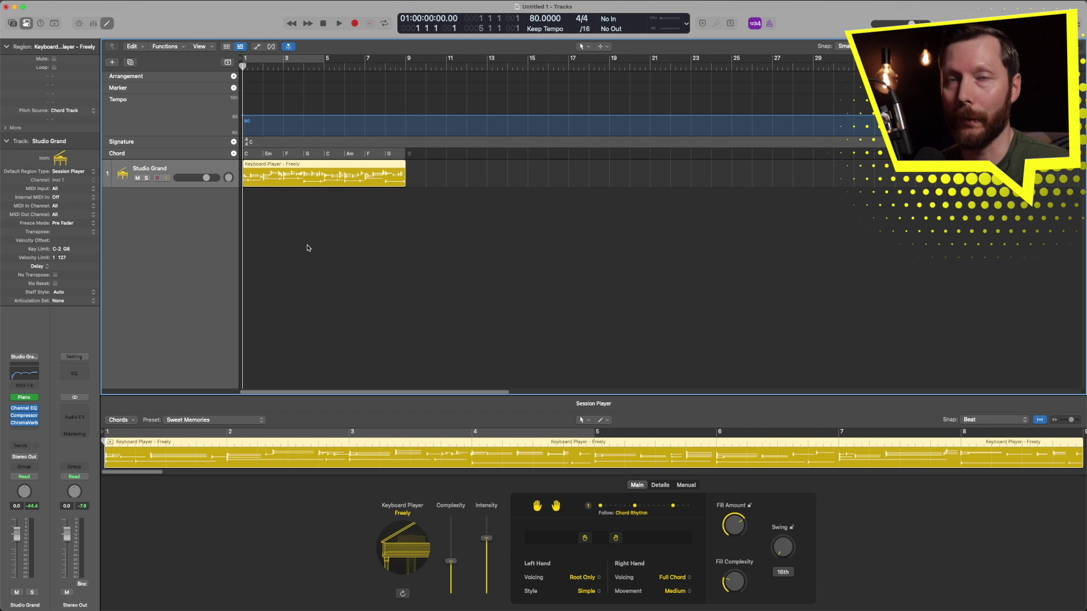
key(space)
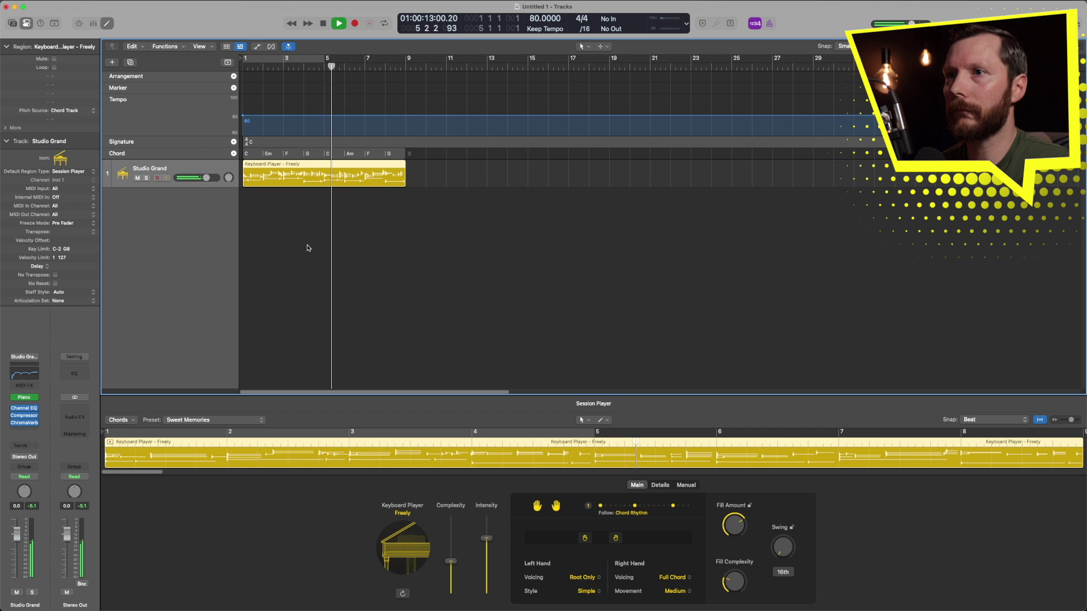
key(space)
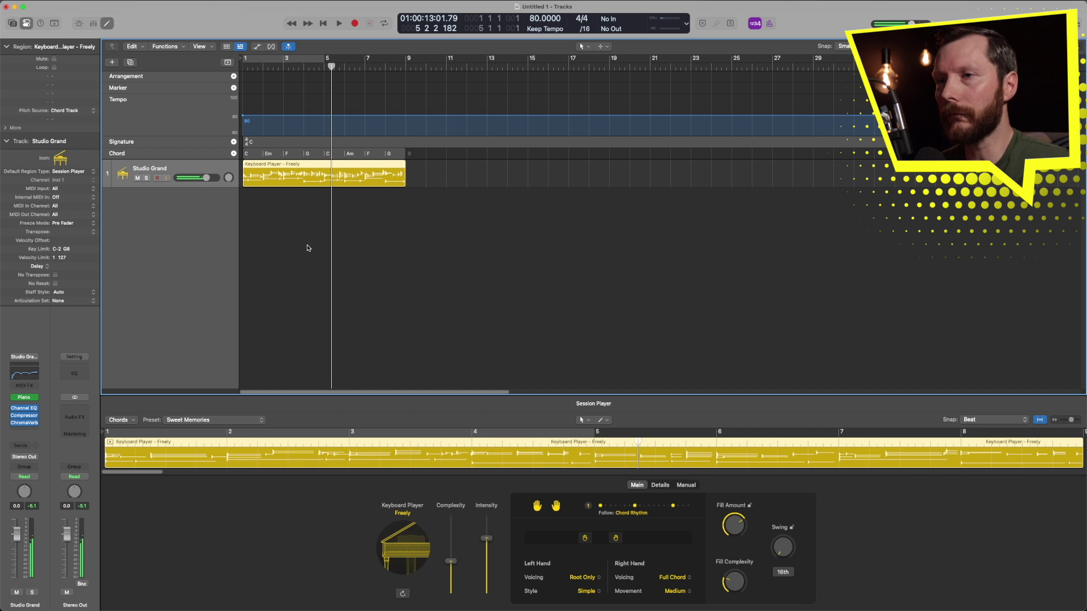
click(403, 513)
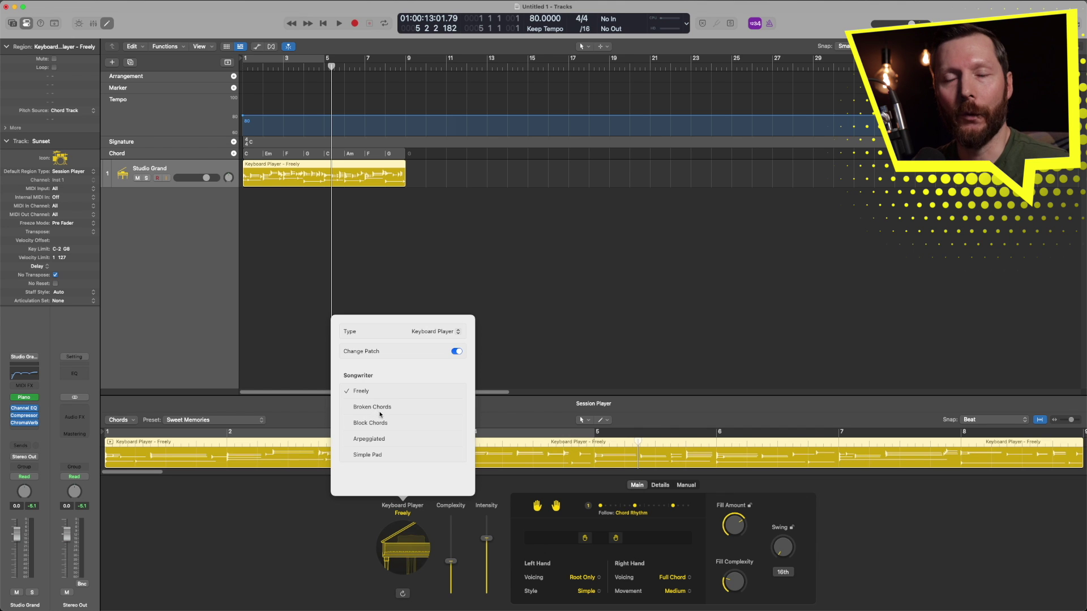
click(328, 518)
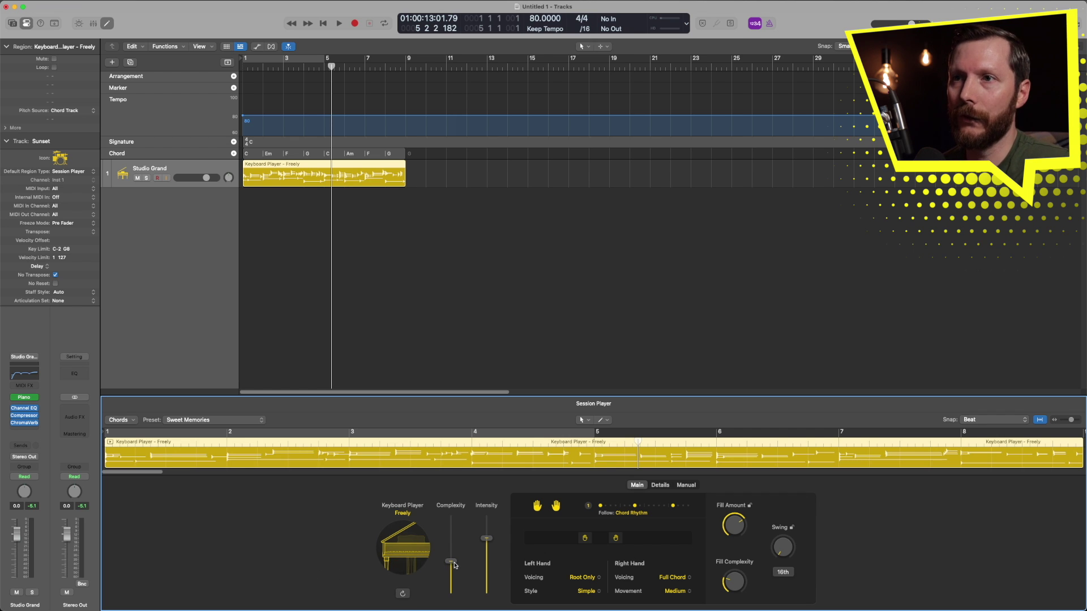
Step: Nudge the Keyboard Player's Intensity and Complexity upward and toggle its right-hand button
mouse_move(451, 562)
mouse_down()
mouse_move(451, 526)
mouse_move(452, 582)
mouse_up()
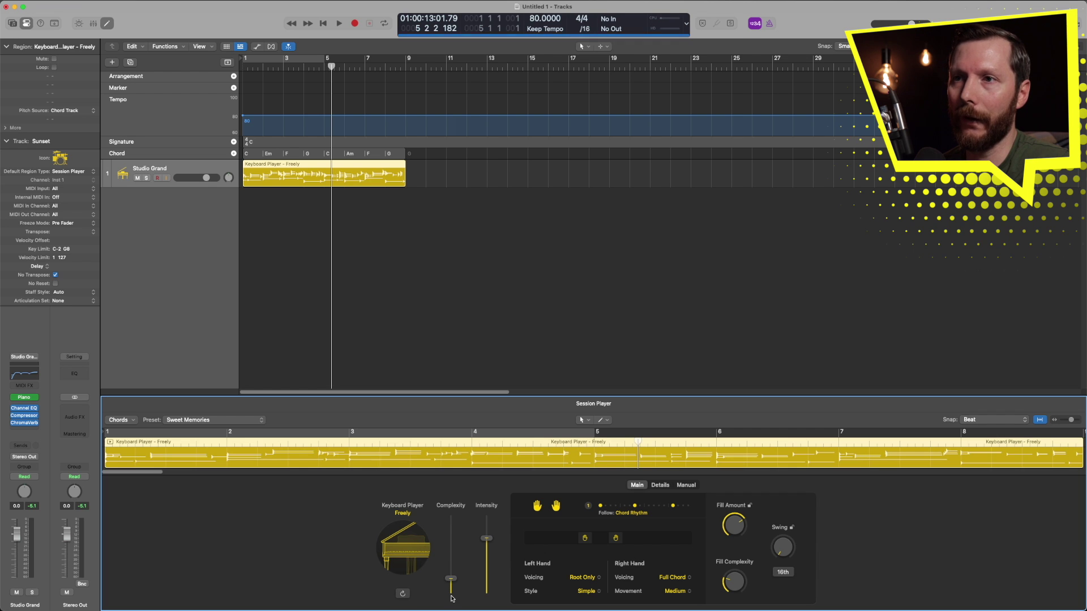
drag(488, 540, 489, 532)
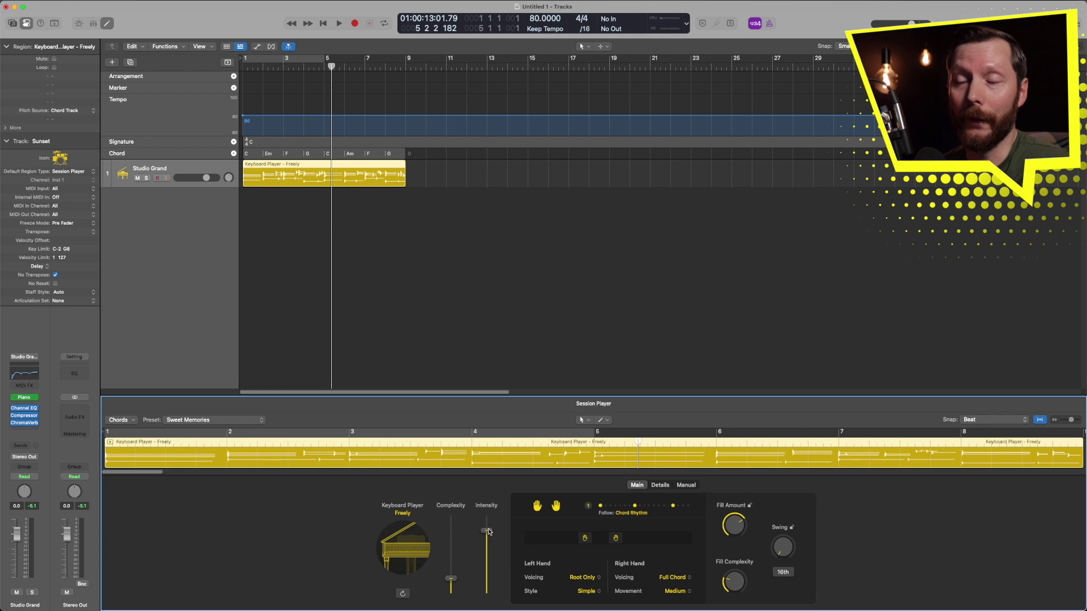
mouse_move(489, 532)
mouse_down()
mouse_move(488, 521)
mouse_move(487, 535)
mouse_up()
drag(452, 578, 458, 560)
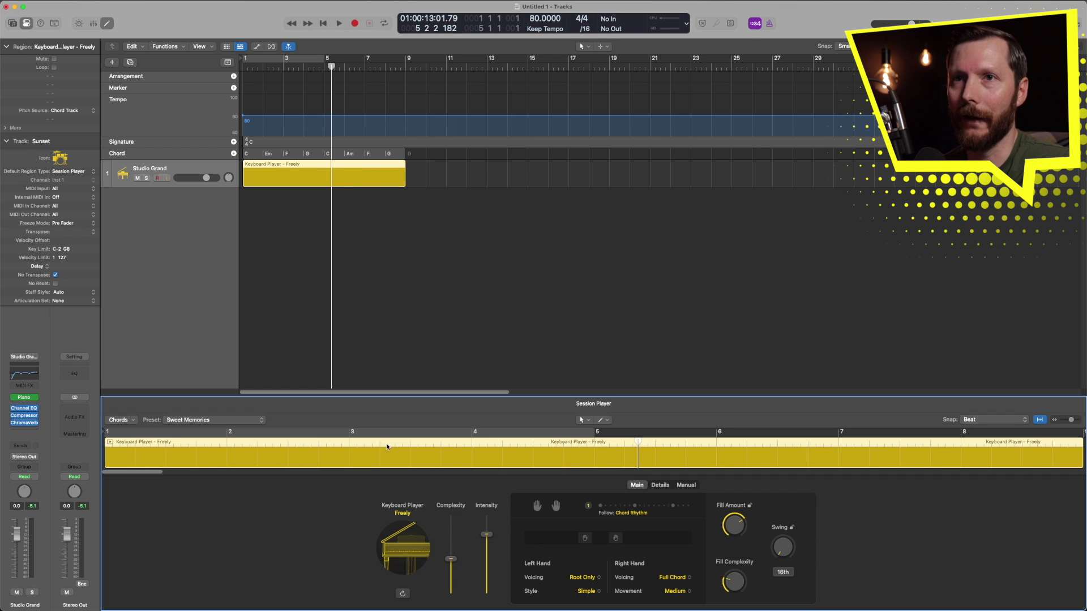
click(555, 506)
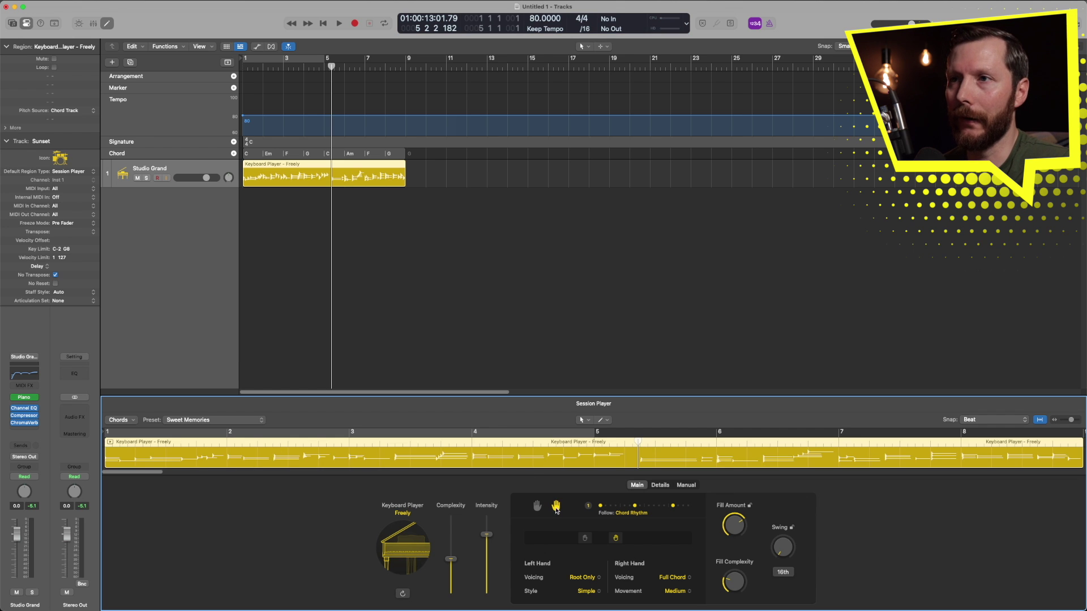
Step: Enable both Keyboard Player hands and choose rhythm pattern 4
click(537, 506)
shift+click(556, 505)
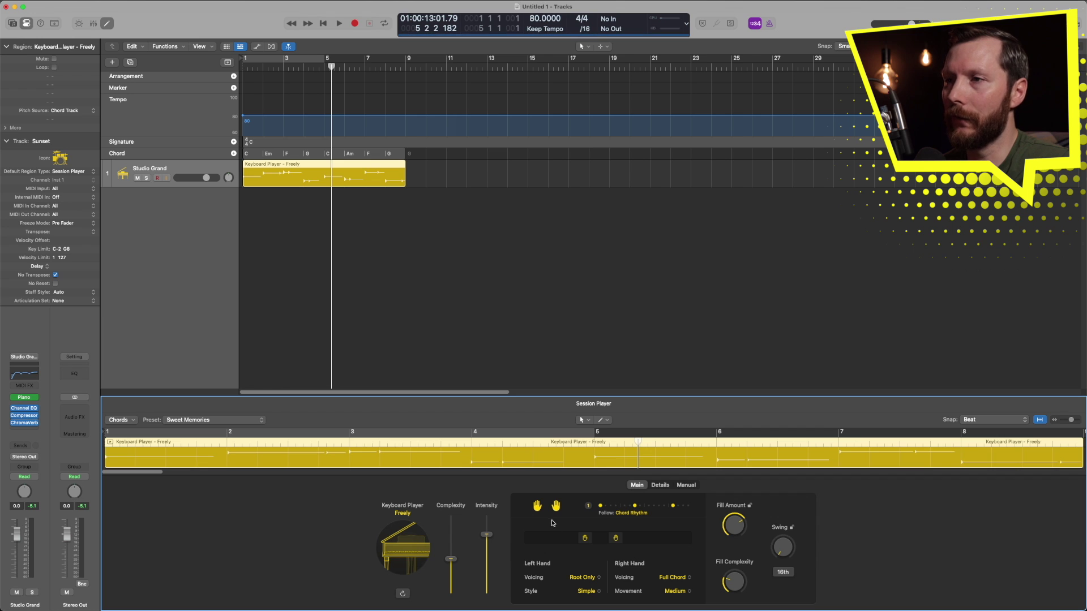
click(628, 511)
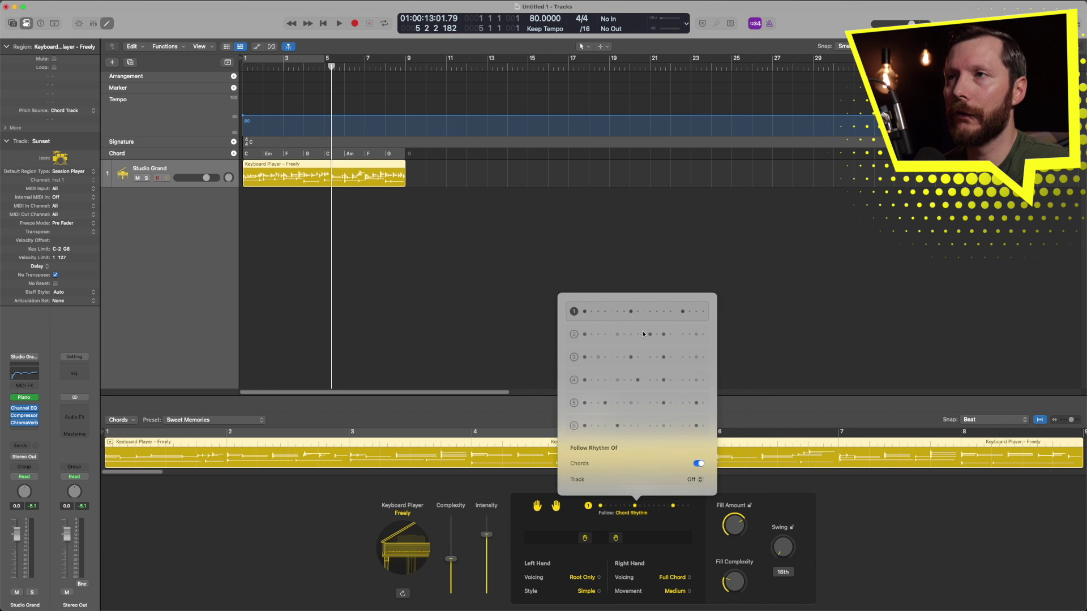
click(643, 358)
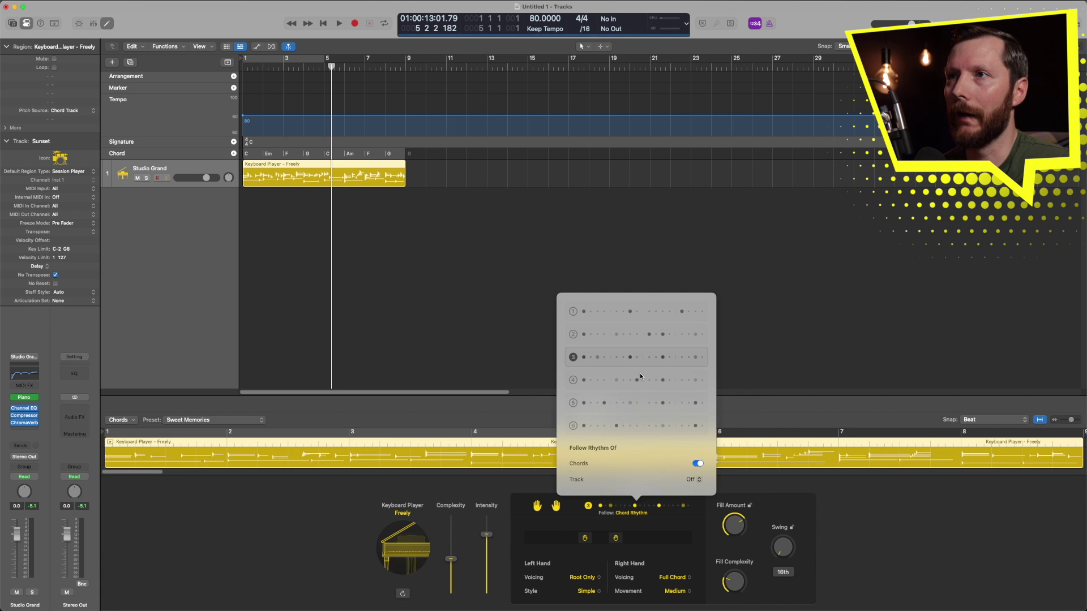
click(642, 384)
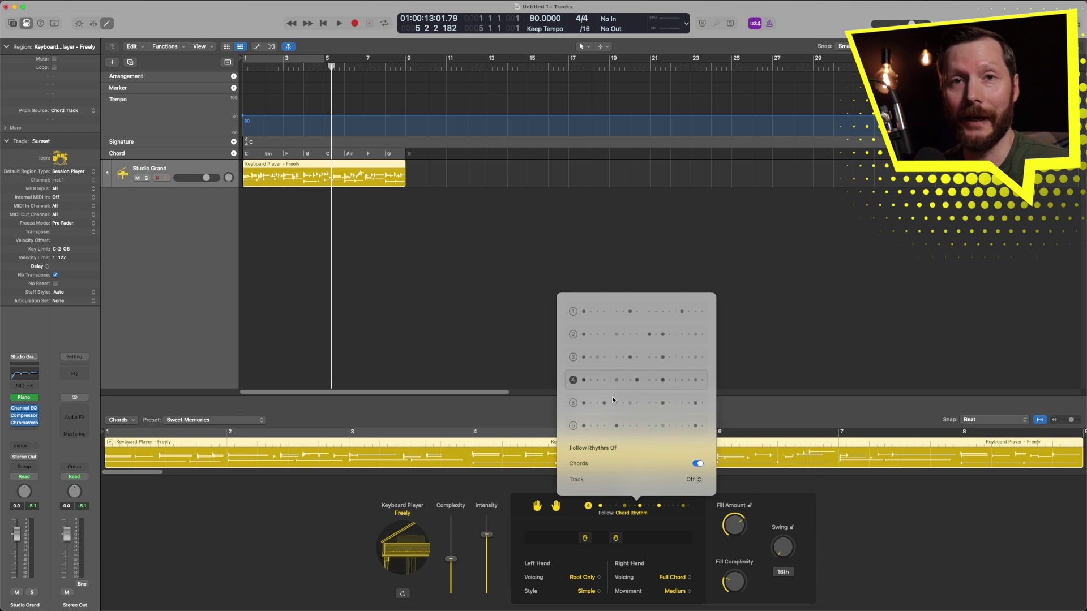
click(619, 526)
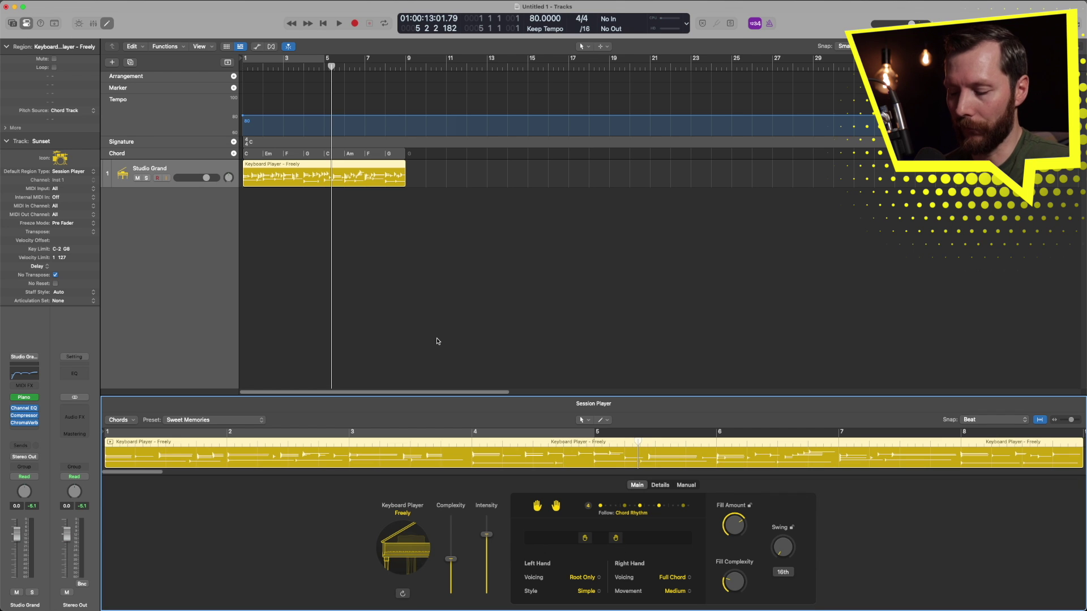
Step: Audition the keyboard part while adjusting the right hand's position, then show the Details settings
key(Return)
key(space)
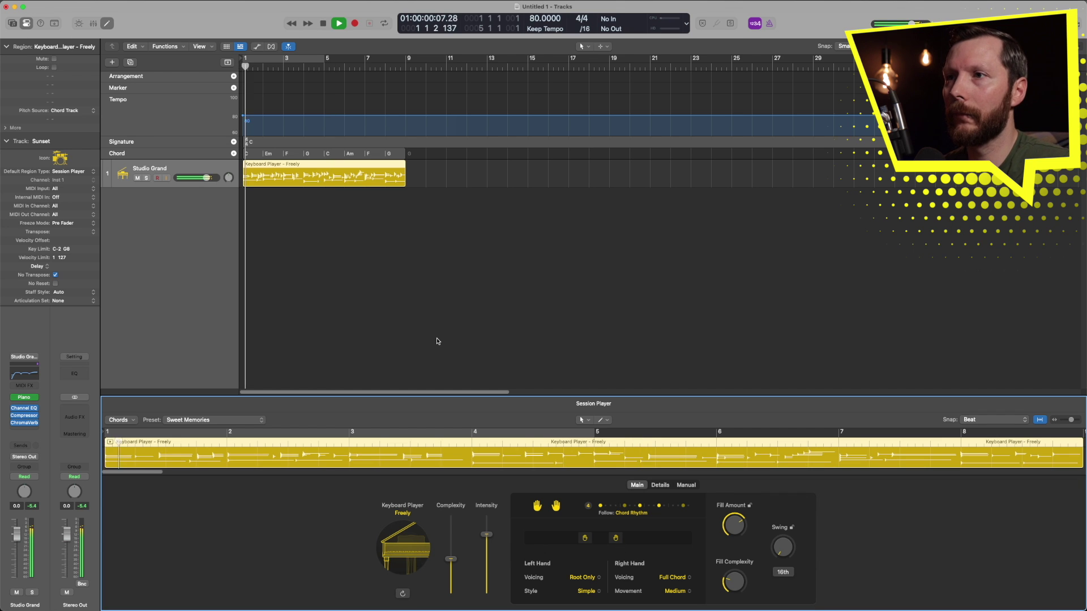
drag(615, 537, 665, 542)
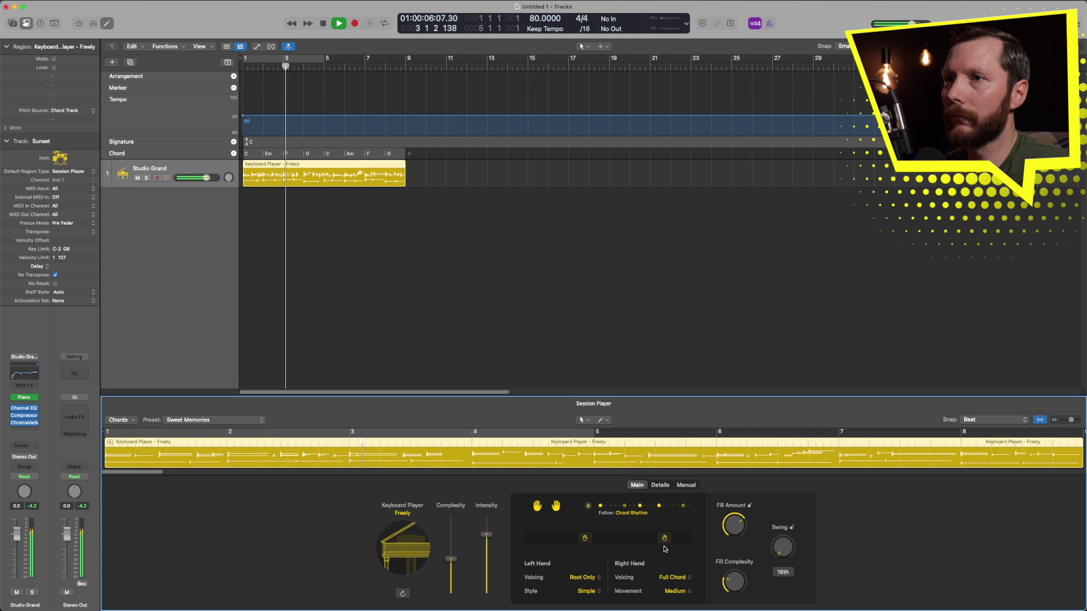
key(space)
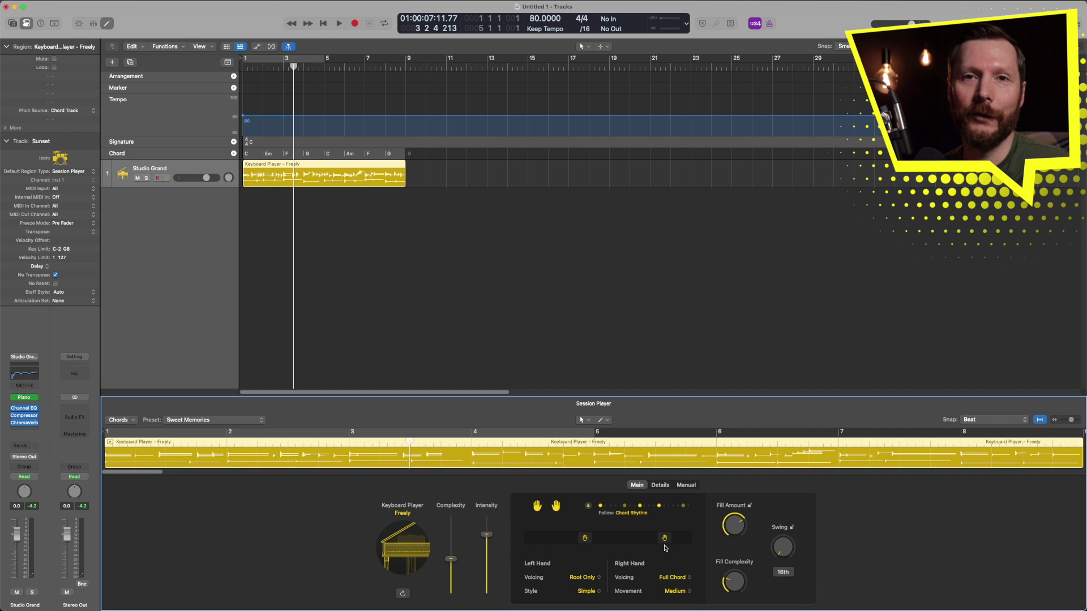
drag(666, 542, 638, 542)
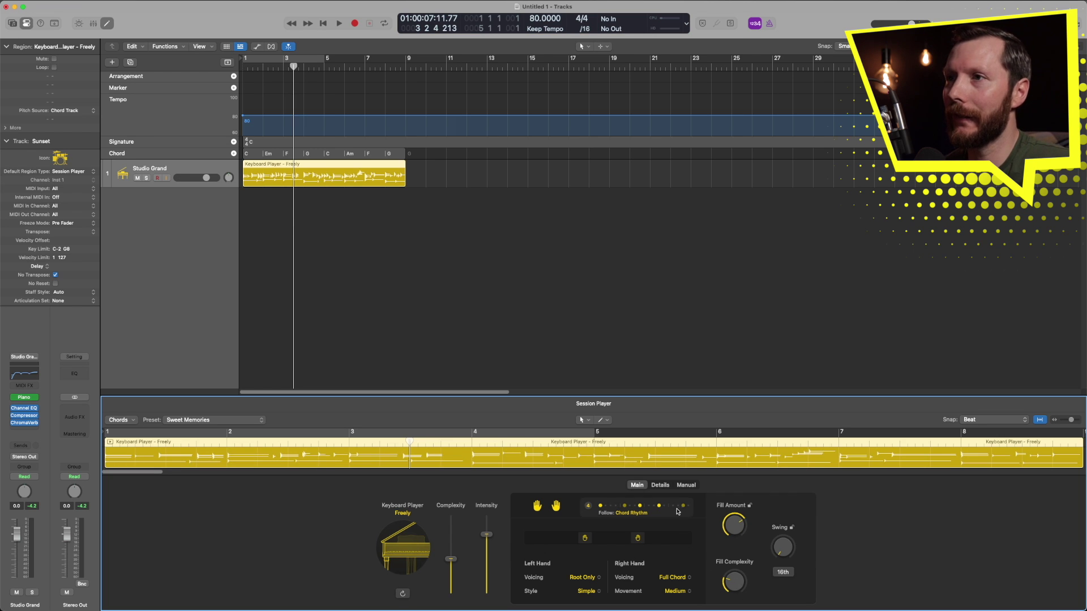
click(660, 485)
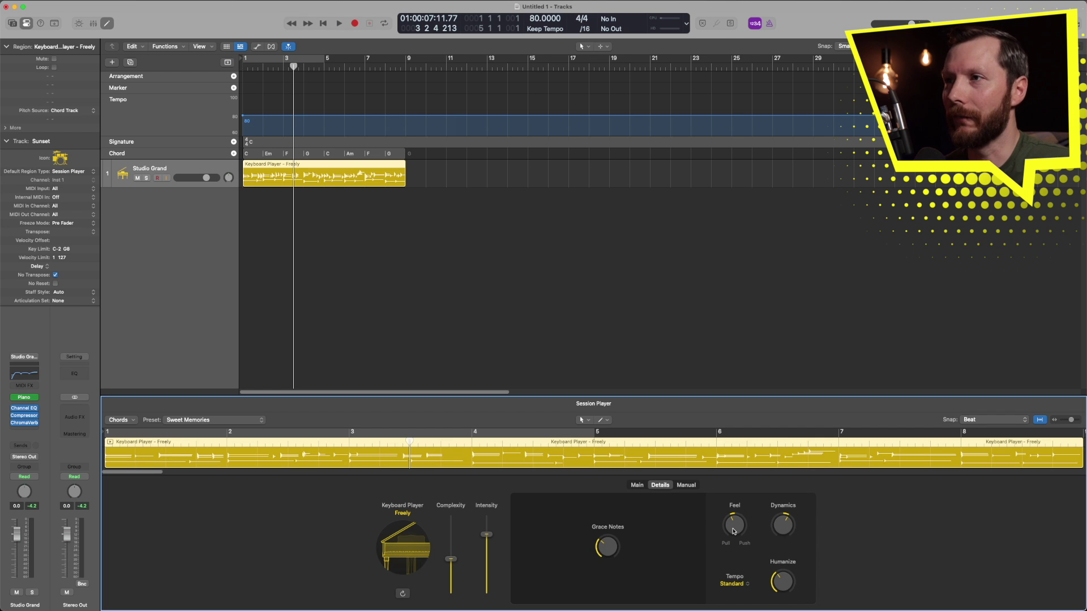
Step: Build a one-bar Manual rhythm pattern from grid steps, then open the Studio Grand instrument window
click(685, 485)
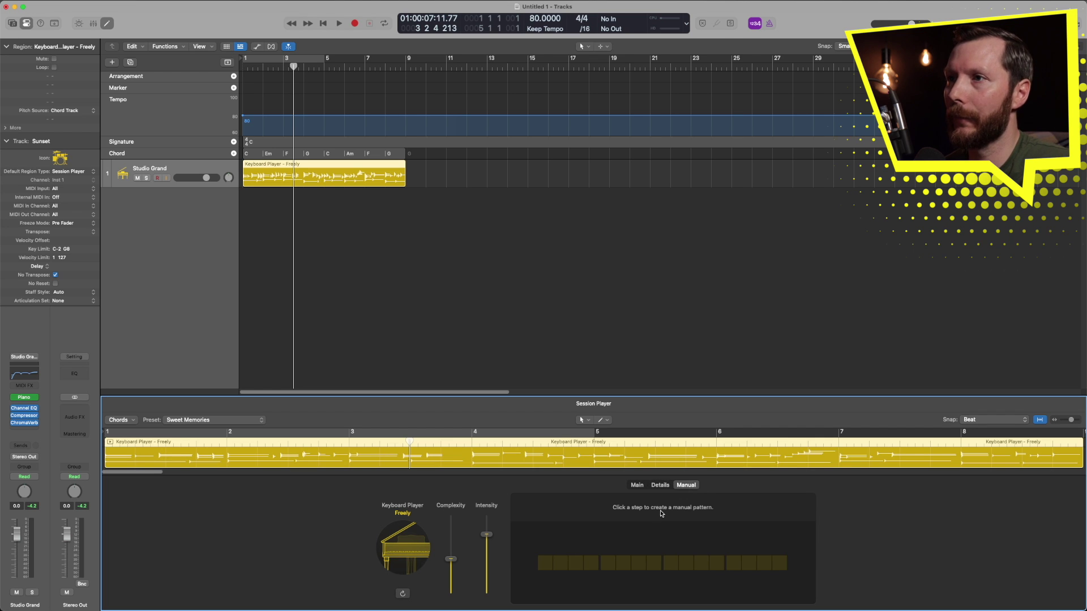
click(579, 564)
click(639, 563)
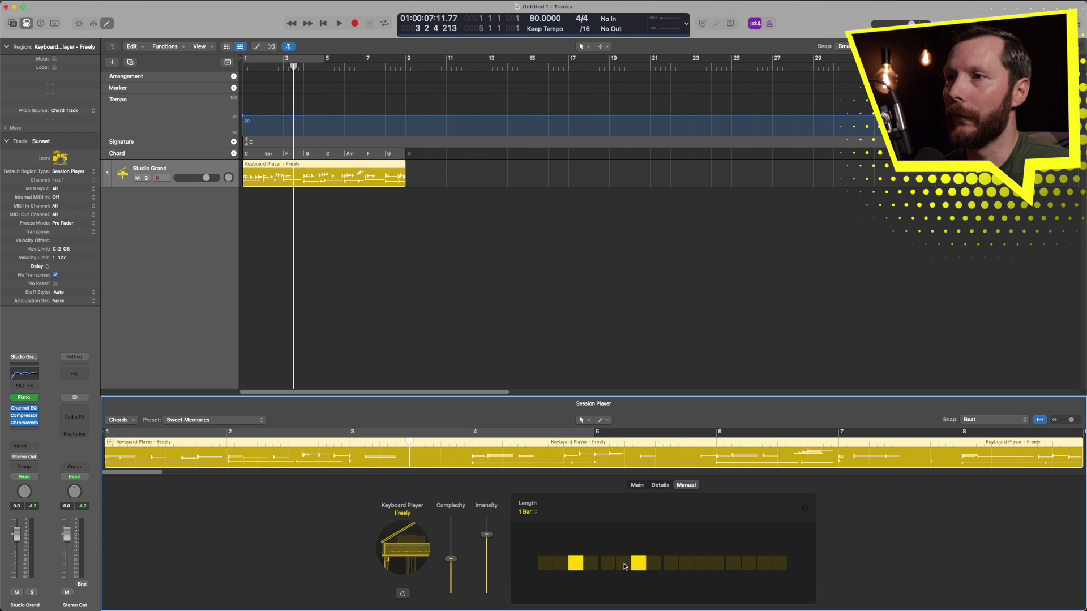
click(667, 564)
click(716, 563)
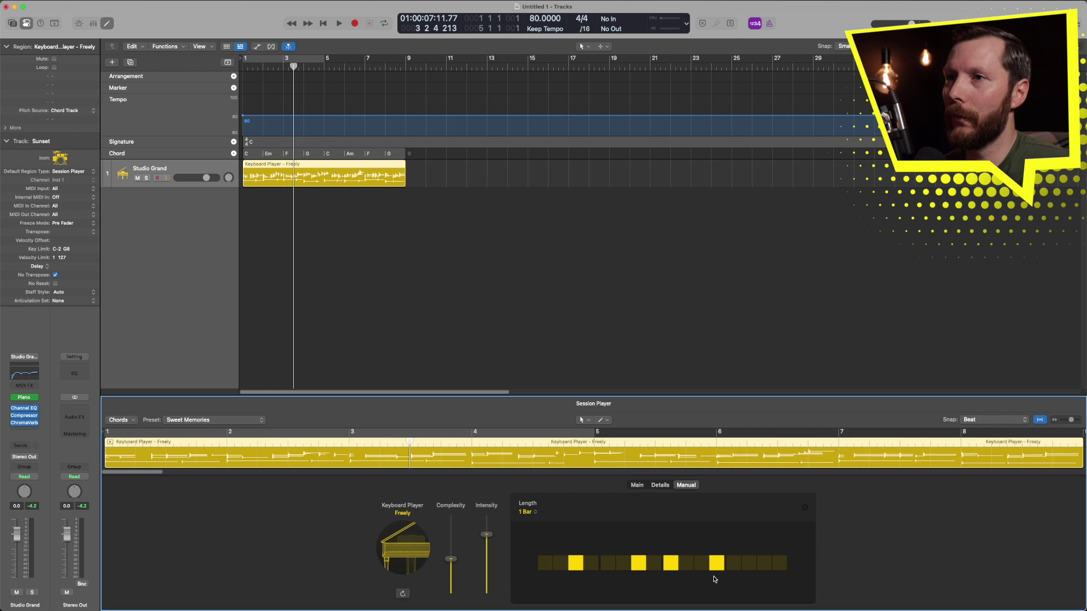
click(718, 566)
click(671, 564)
click(638, 564)
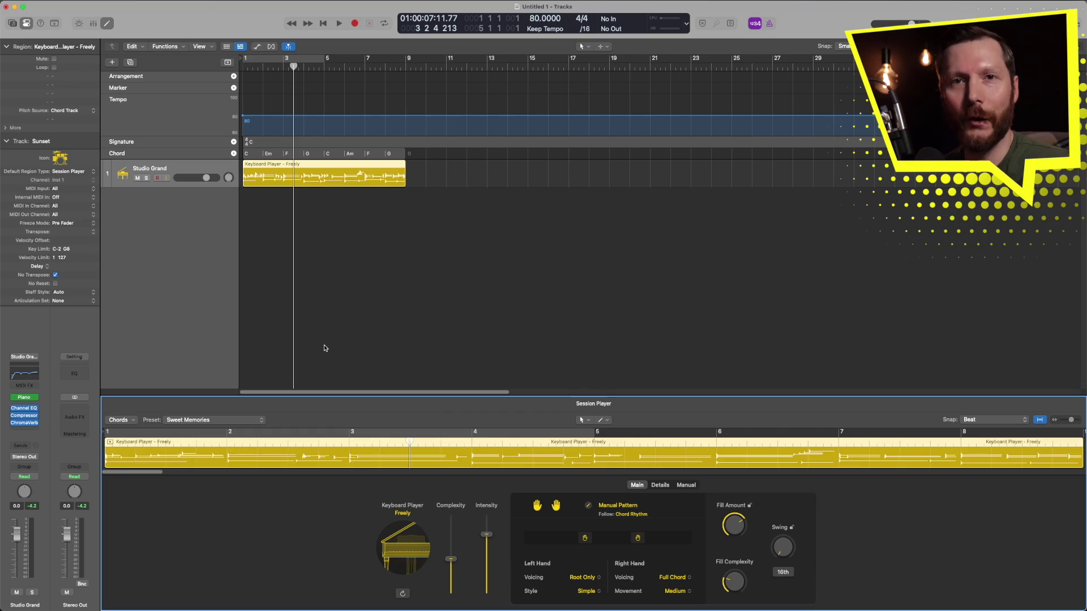
click(25, 400)
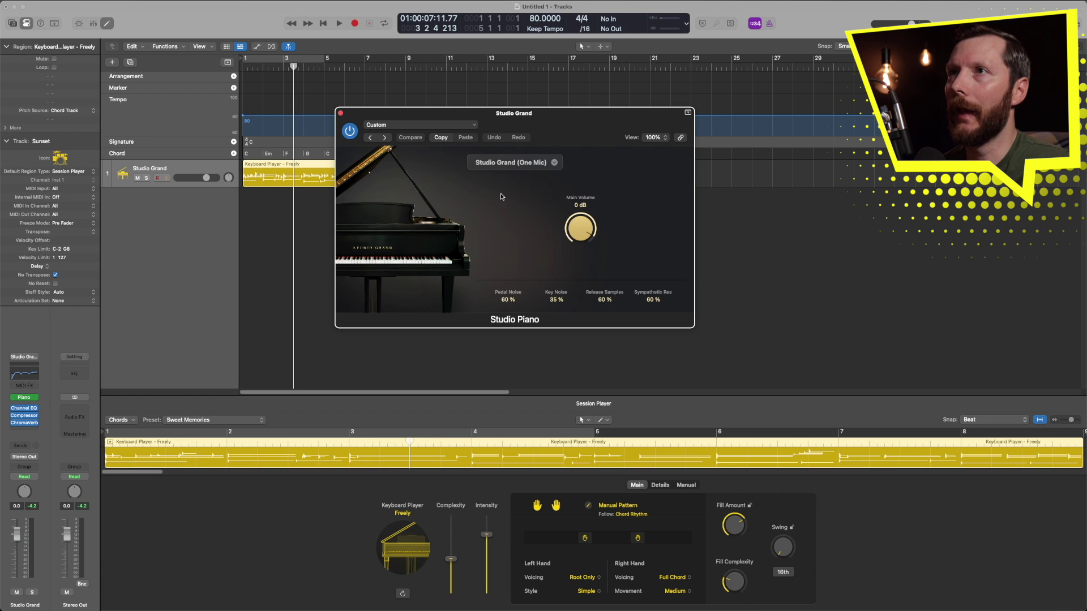
Step: Switch the piano model to the full Studio Grand
click(514, 165)
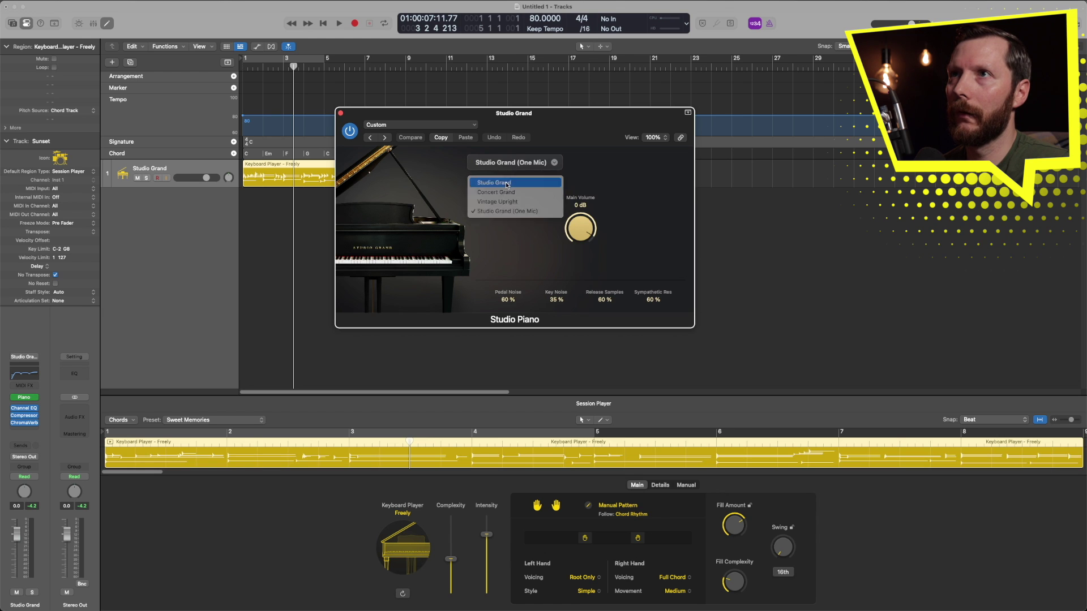
click(506, 183)
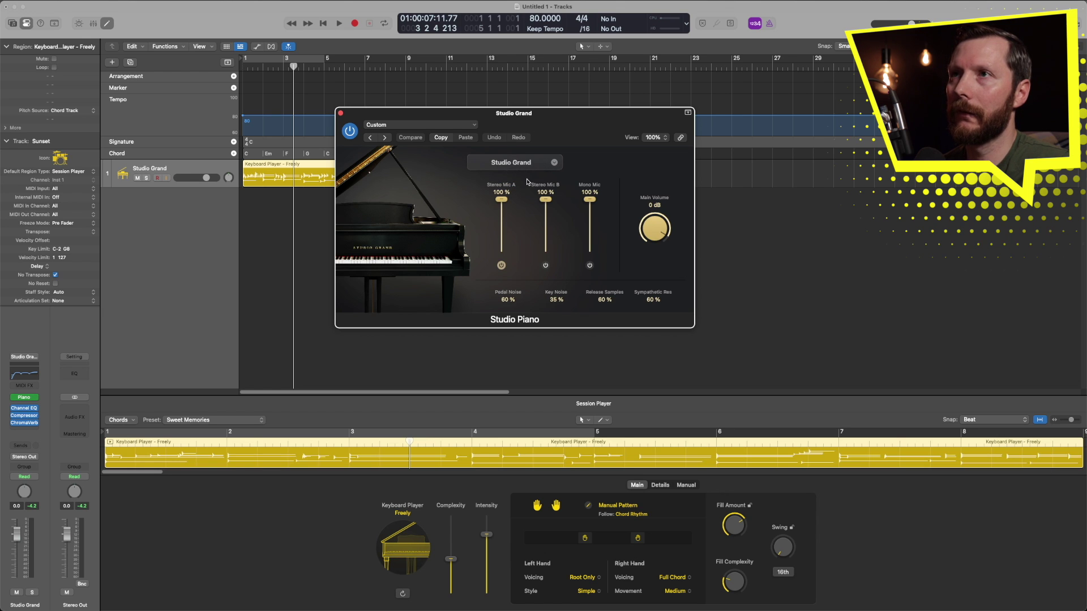
click(515, 166)
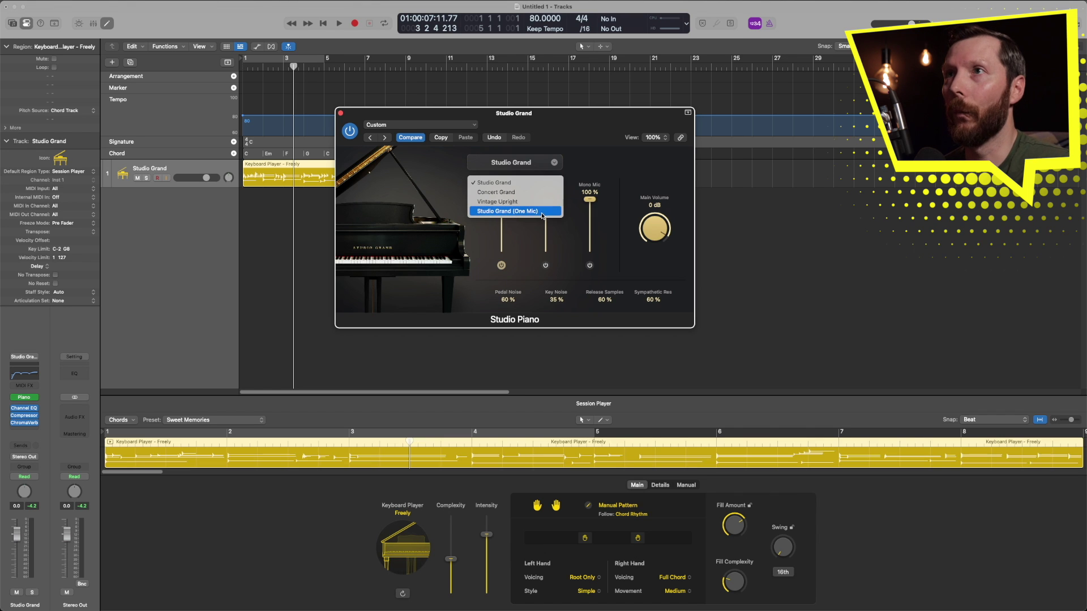
click(451, 186)
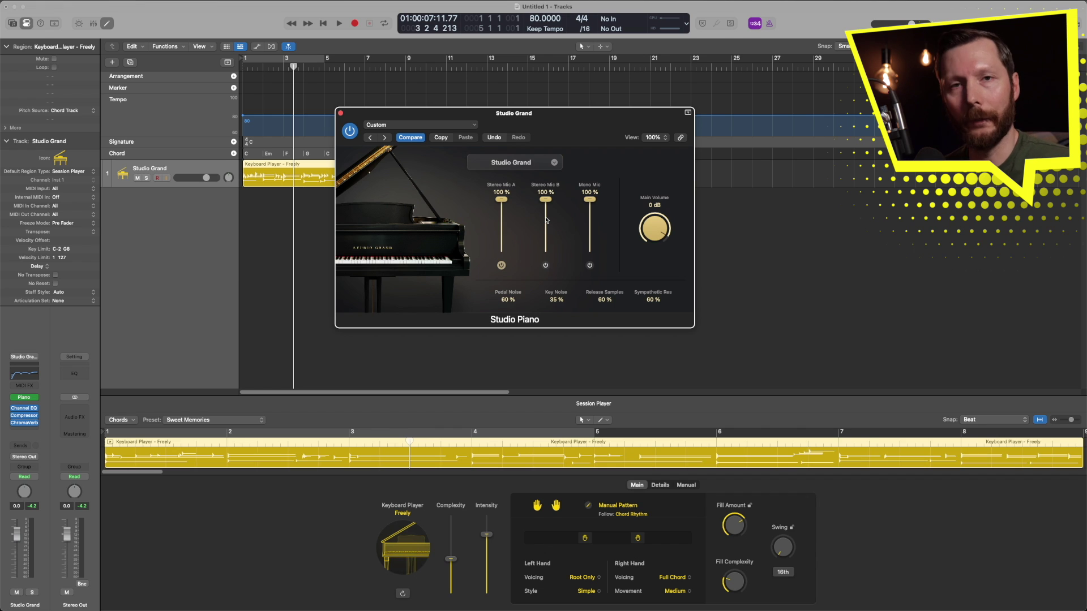
Step: Play the project from the start and lower Stereo Mic B to 51%
key(Return)
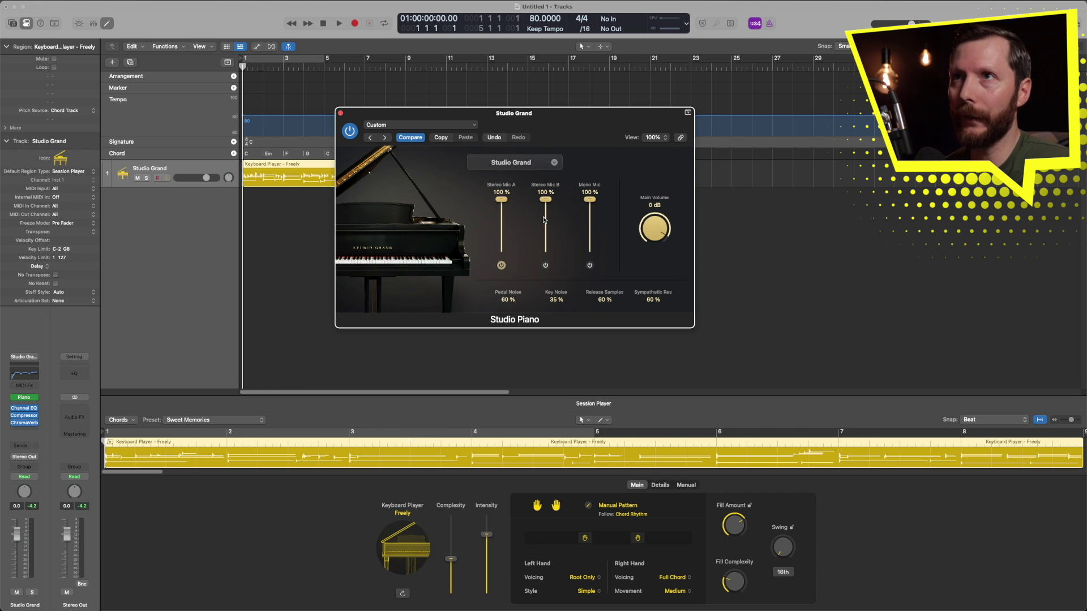
key(space)
drag(545, 199, 545, 252)
mouse_move(585, 199)
mouse_down()
mouse_move(586, 252)
mouse_move(543, 215)
mouse_move(544, 200)
mouse_move(545, 225)
mouse_move(587, 243)
mouse_move(581, 198)
mouse_up()
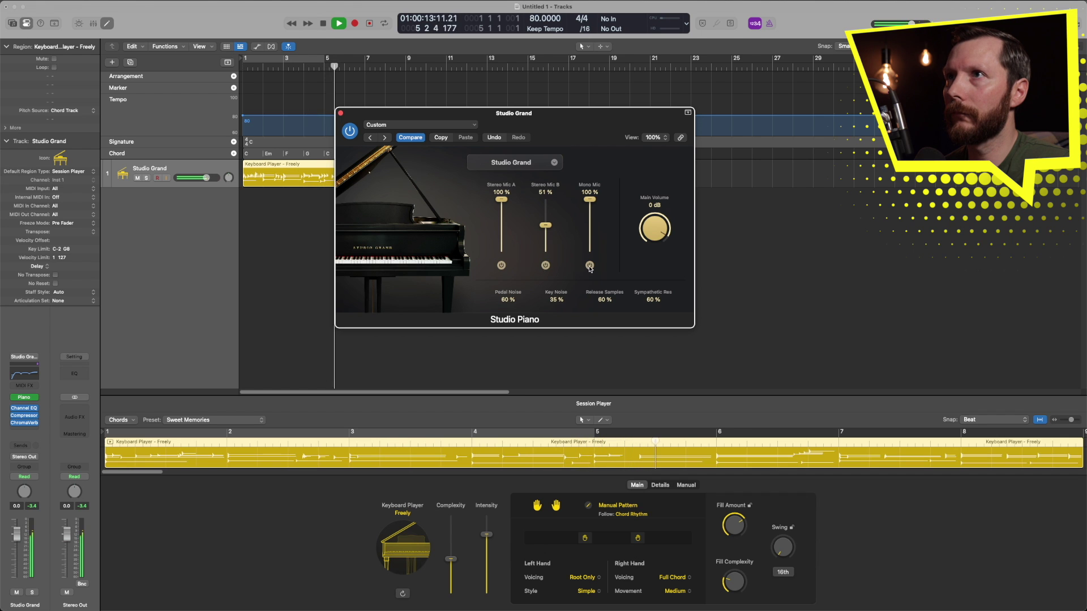
key(space)
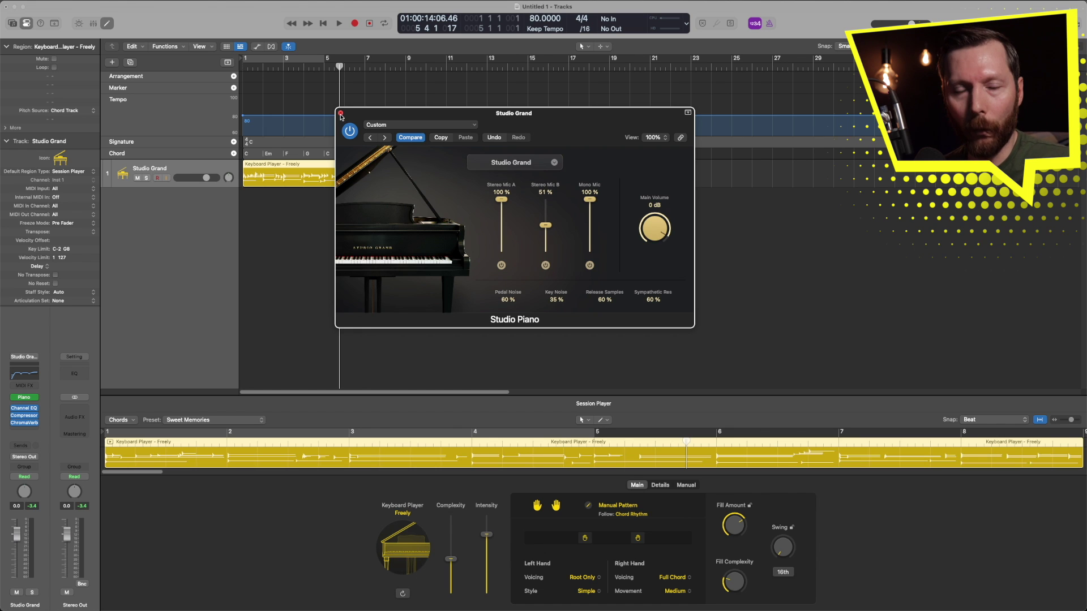
Step: Replace the piano with Vintage Electric Piano in stereo and load its Classic Wurlitzer preset
click(341, 114)
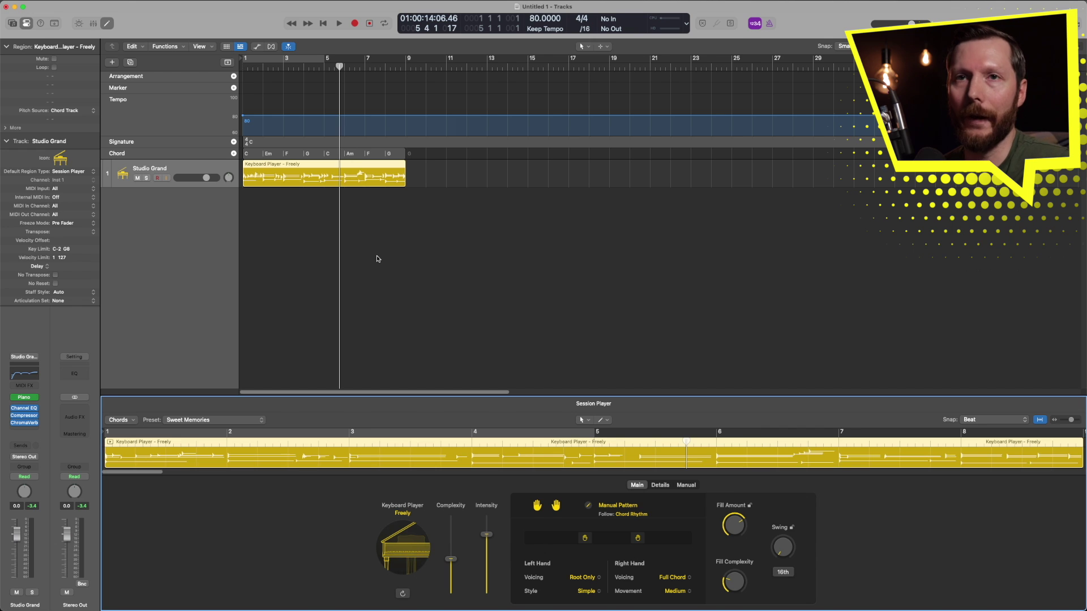
click(36, 399)
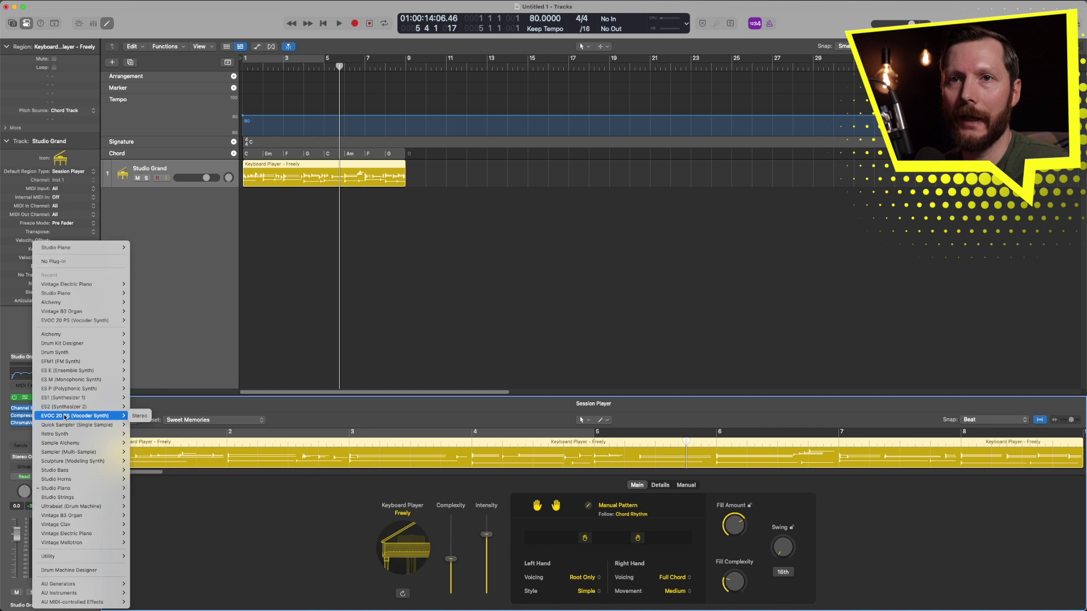
mouse_move(91, 534)
click(139, 534)
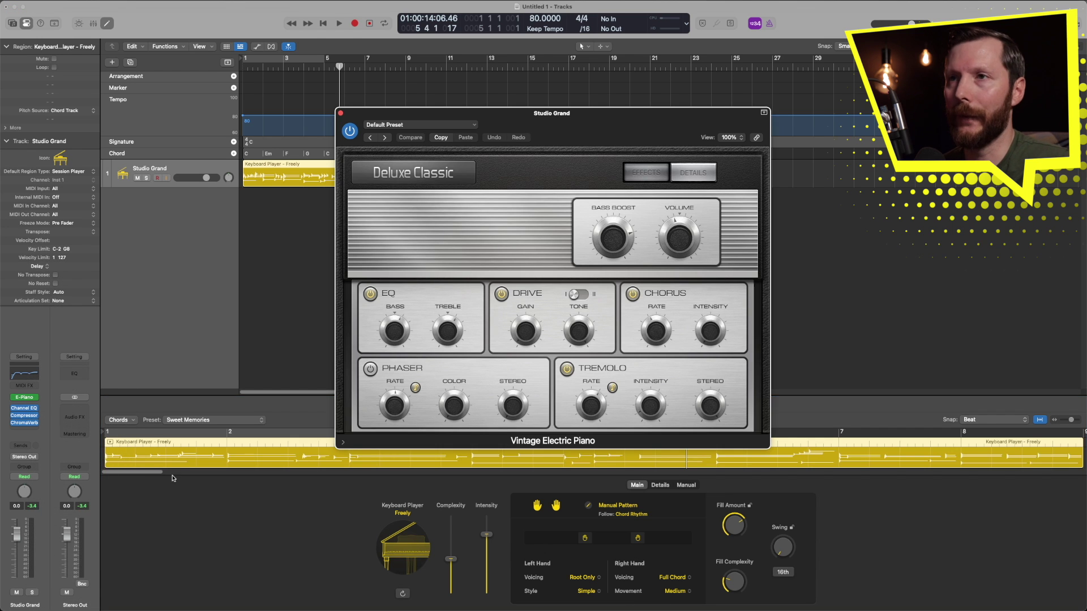
click(389, 125)
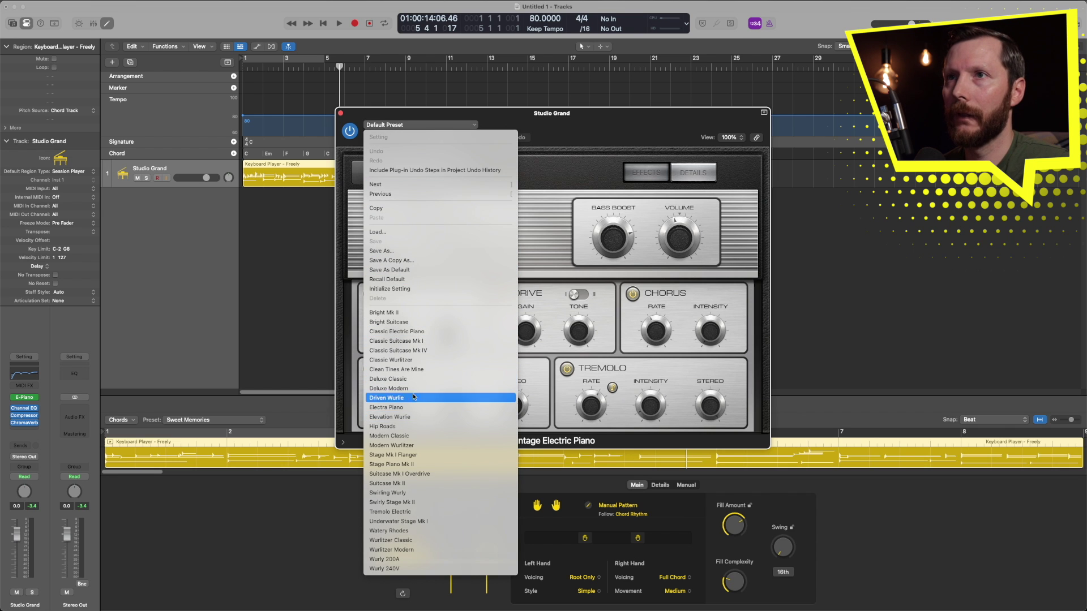
click(411, 360)
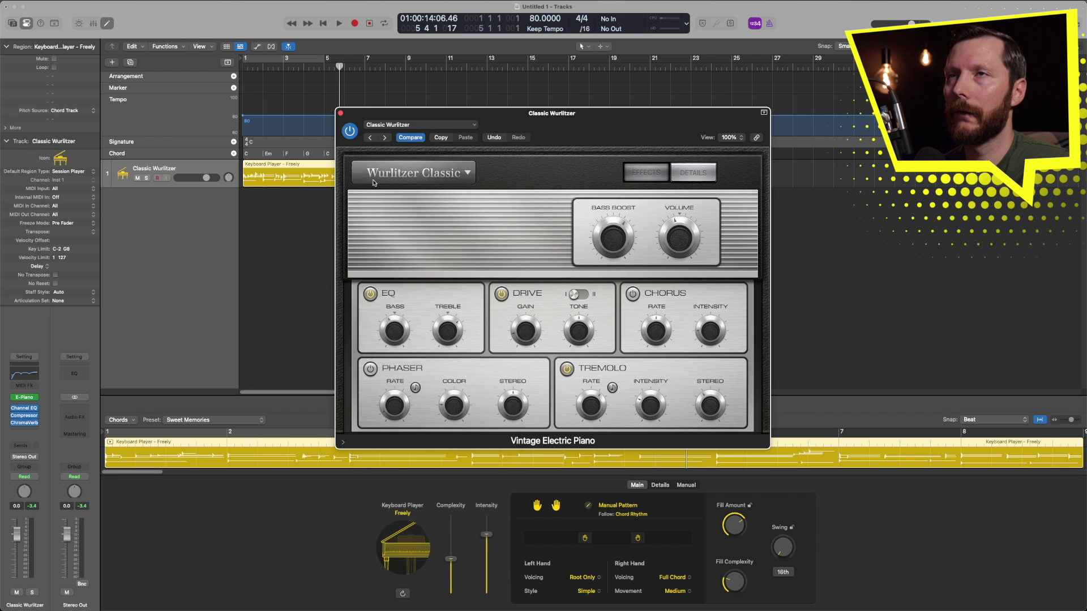
click(340, 113)
Step: Play the keyboard part from the beginning of the song, then stop
key(Return)
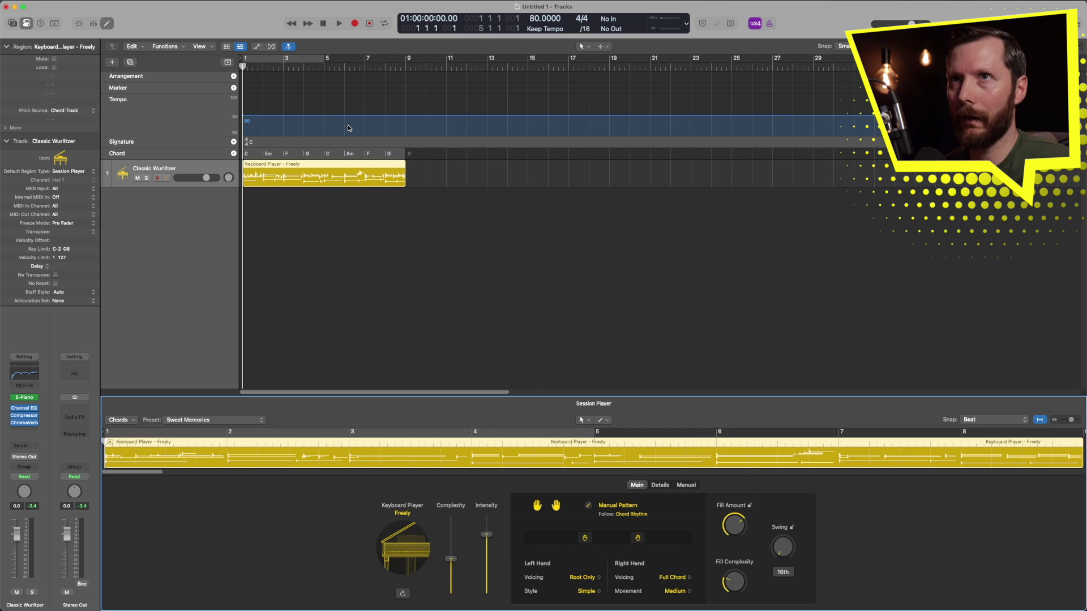
key(space)
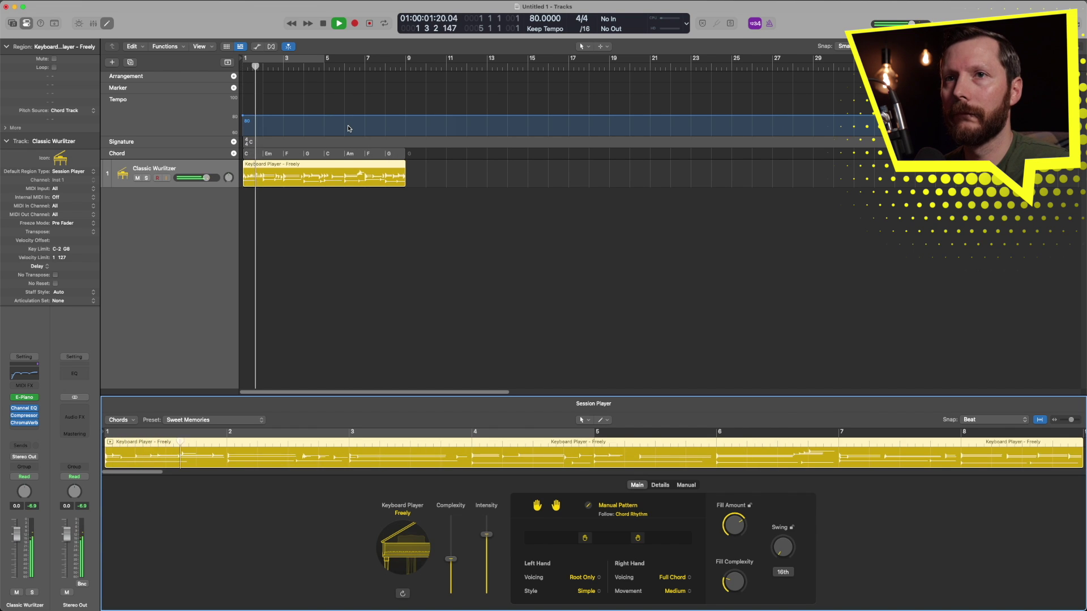
key(space)
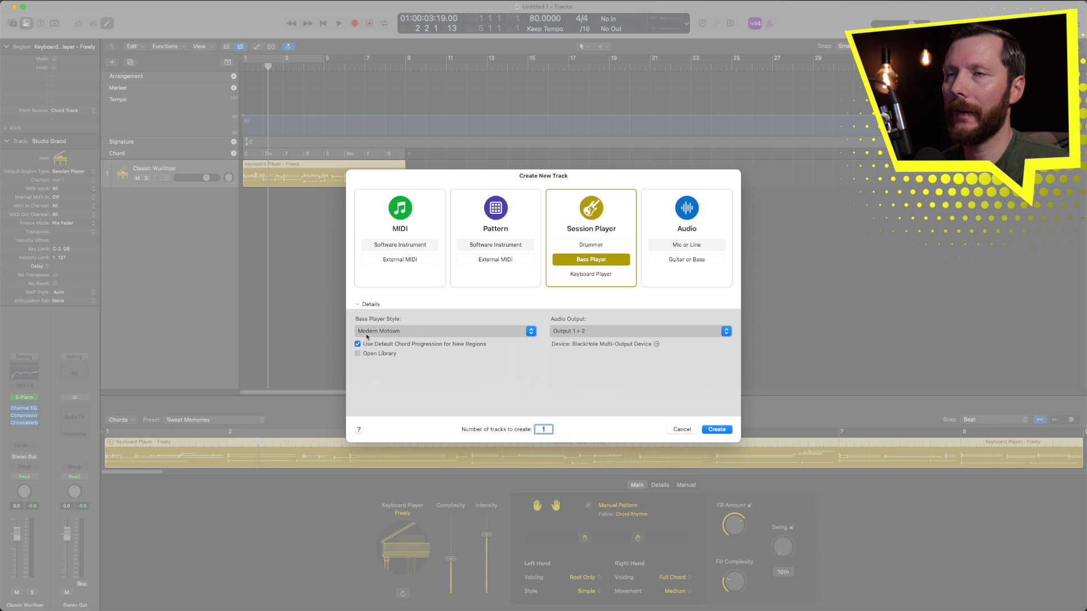
Step: Keep Modern Motown as the Bass Player style and create the bass track
click(403, 335)
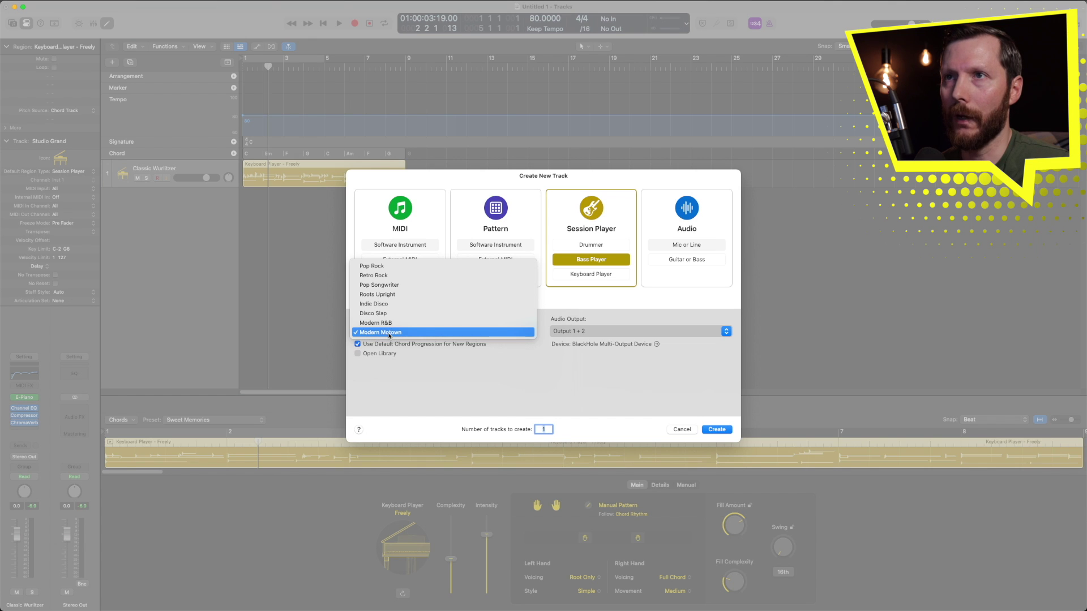
click(389, 332)
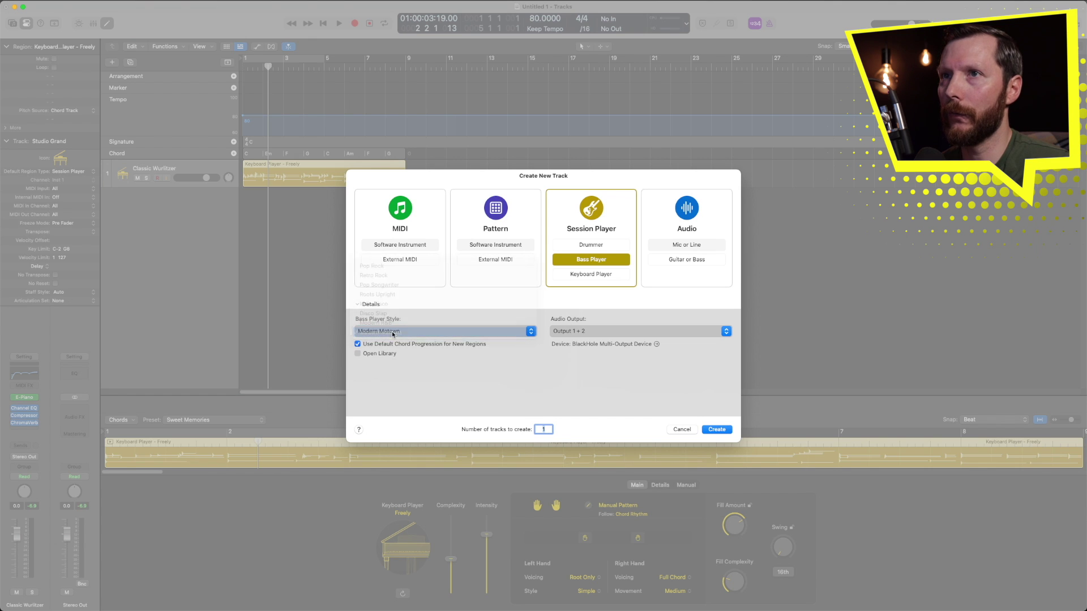
click(723, 433)
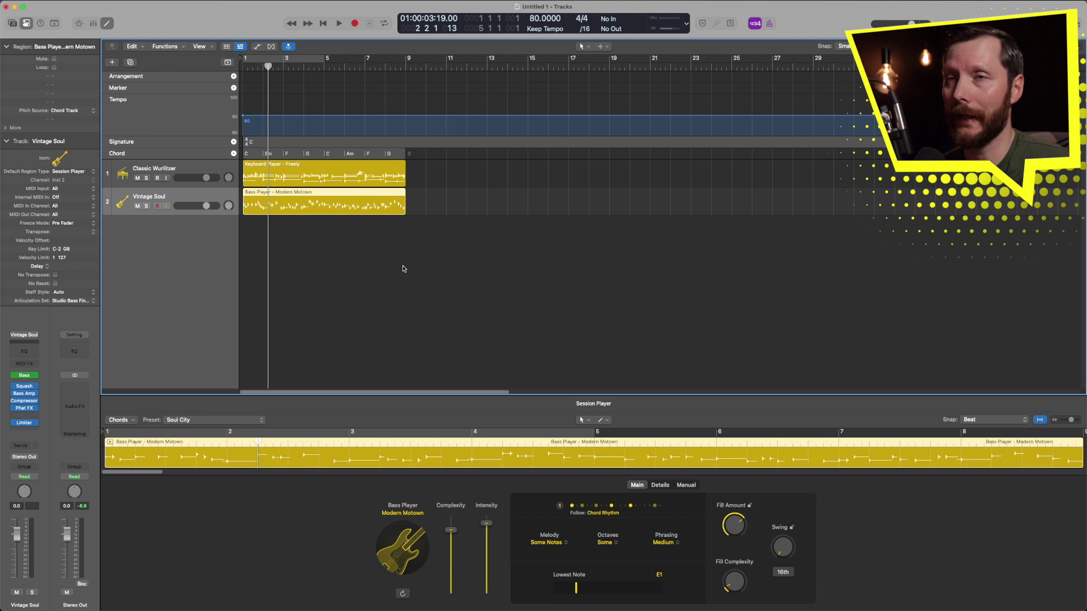
key(Return)
key(space)
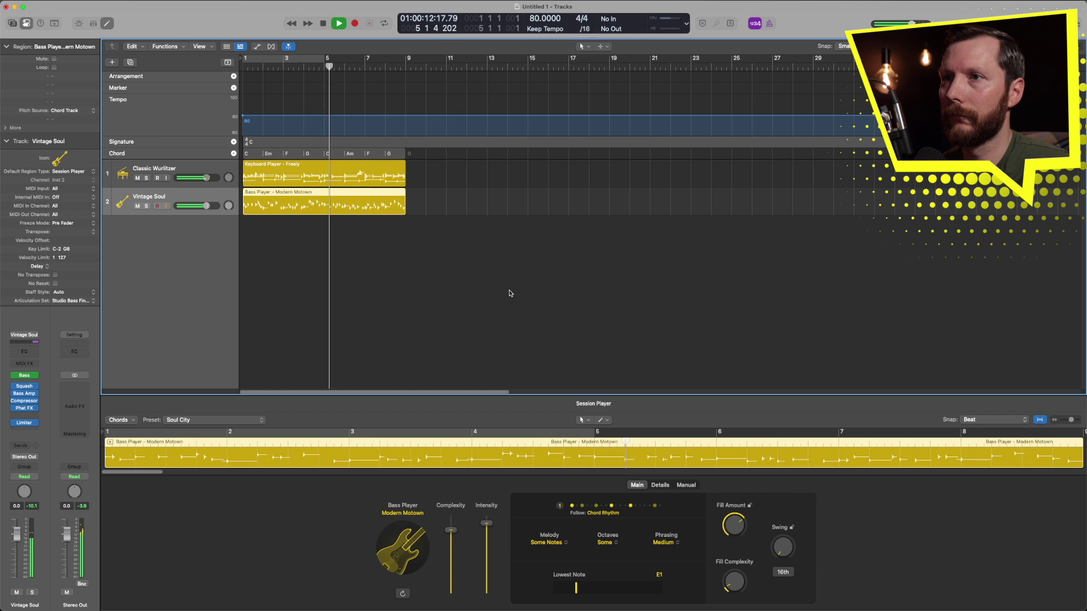
key(space)
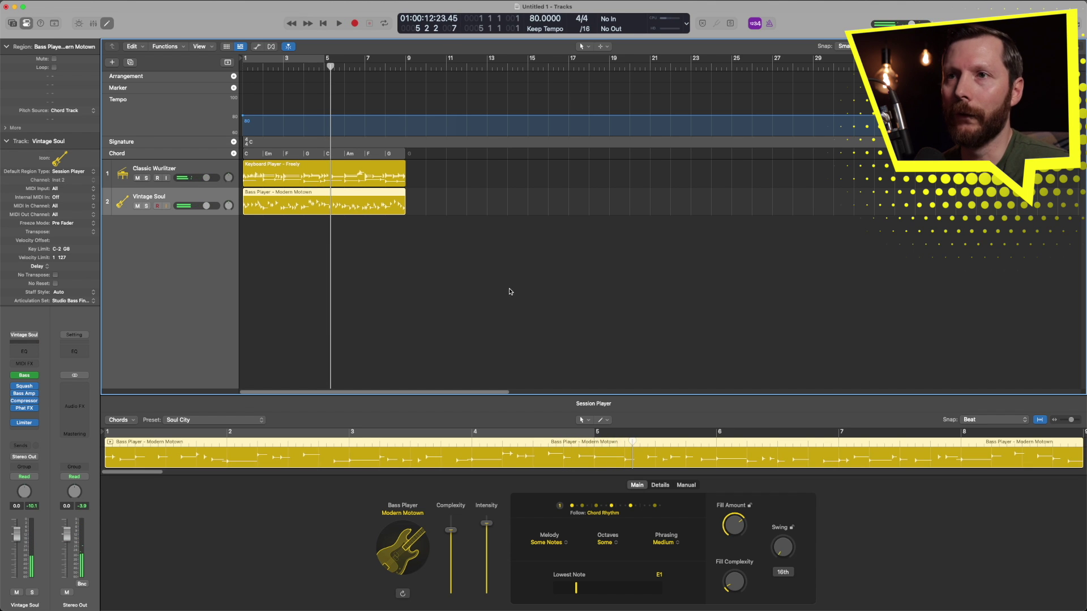
Step: Leave the bass style unchanged and lower the bass part's complexity
click(402, 514)
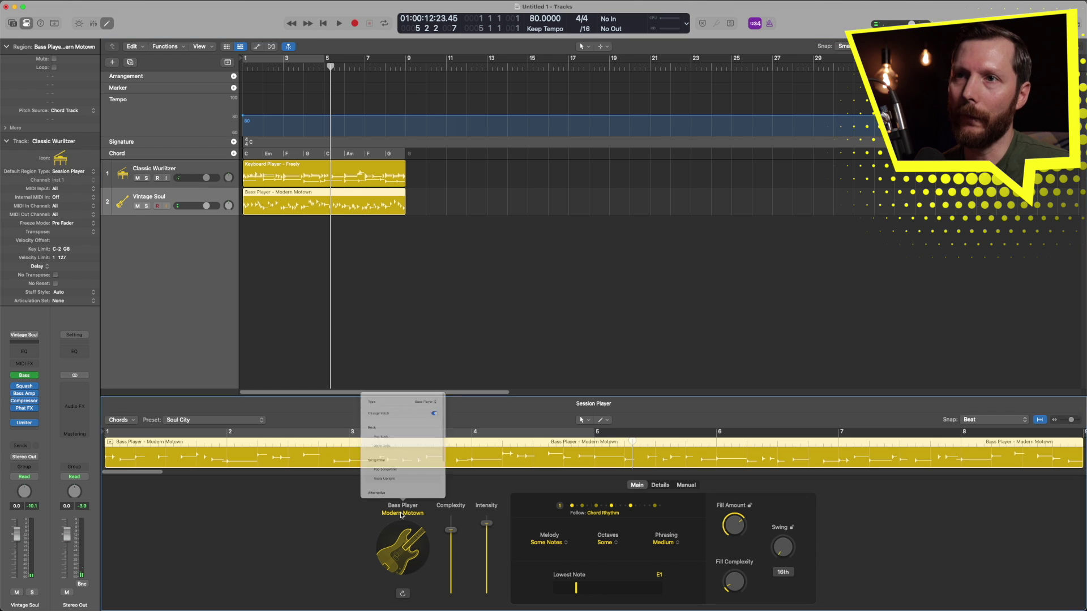
scroll(399, 445, down, 5)
scroll(399, 445, up, 3)
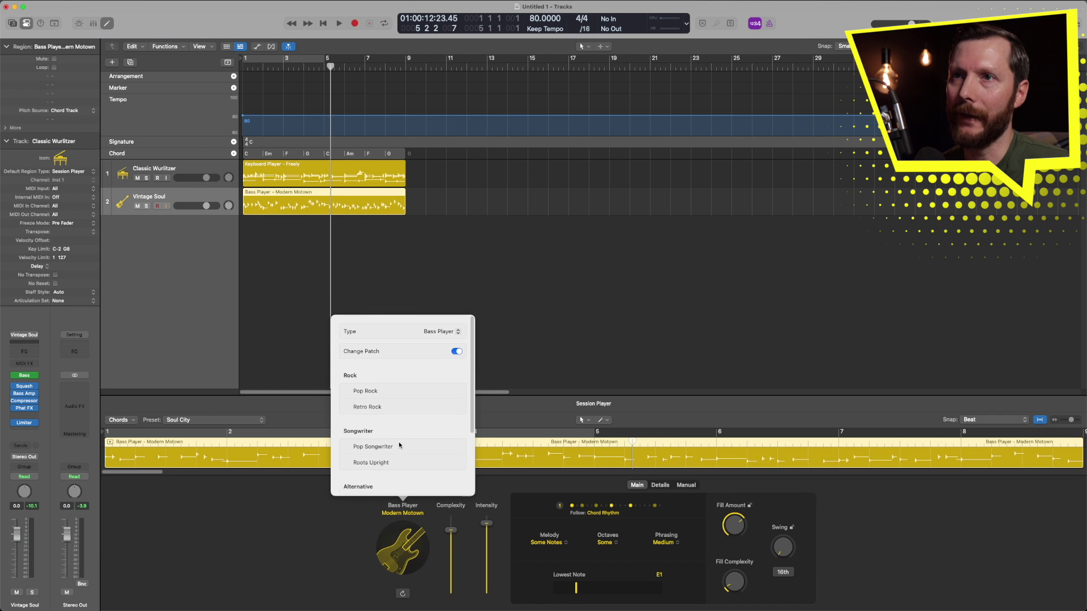
click(347, 523)
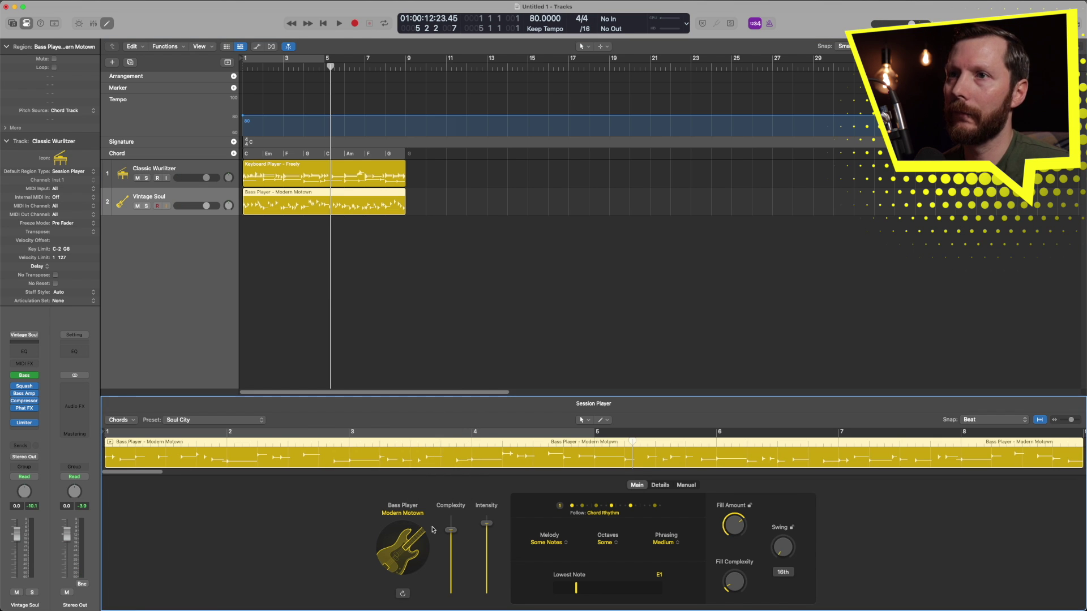
drag(451, 532, 452, 554)
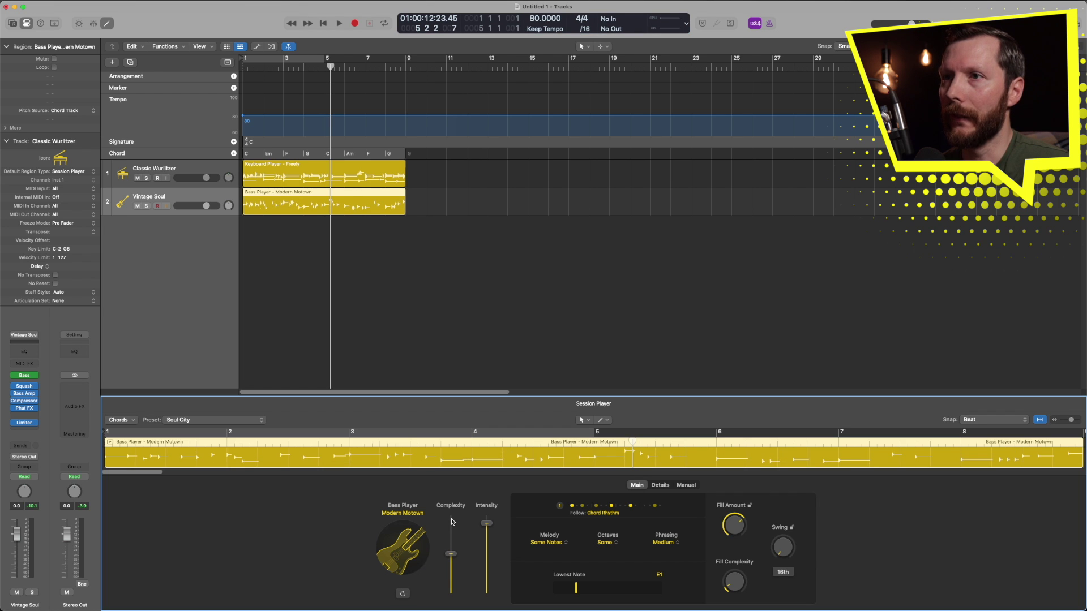
Step: Switch the bass to rhythm pattern 3, then look at the Manual view and bass presets
click(602, 507)
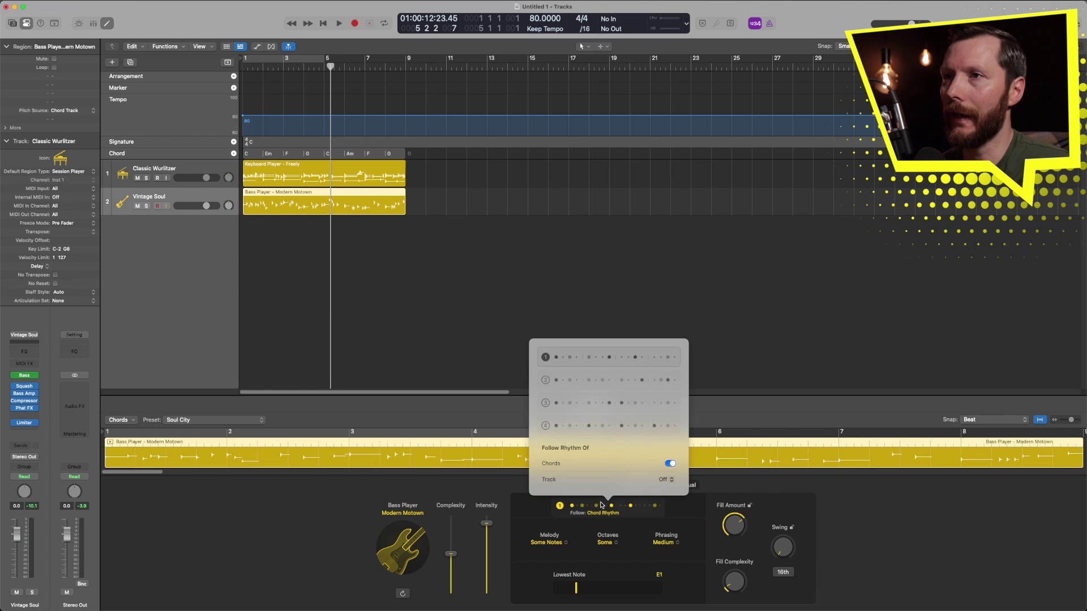
click(609, 404)
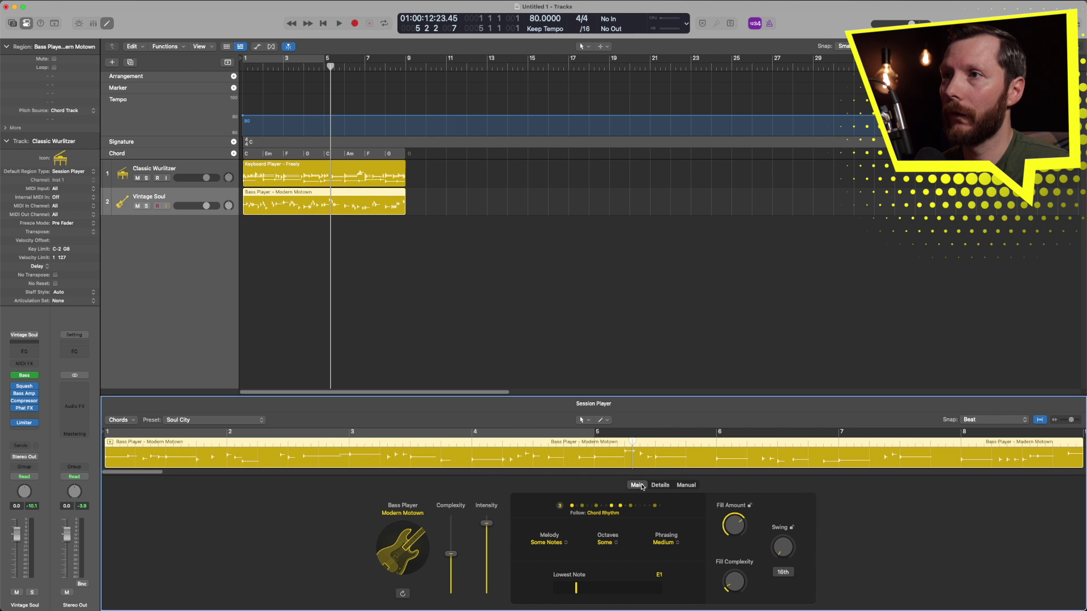
click(685, 485)
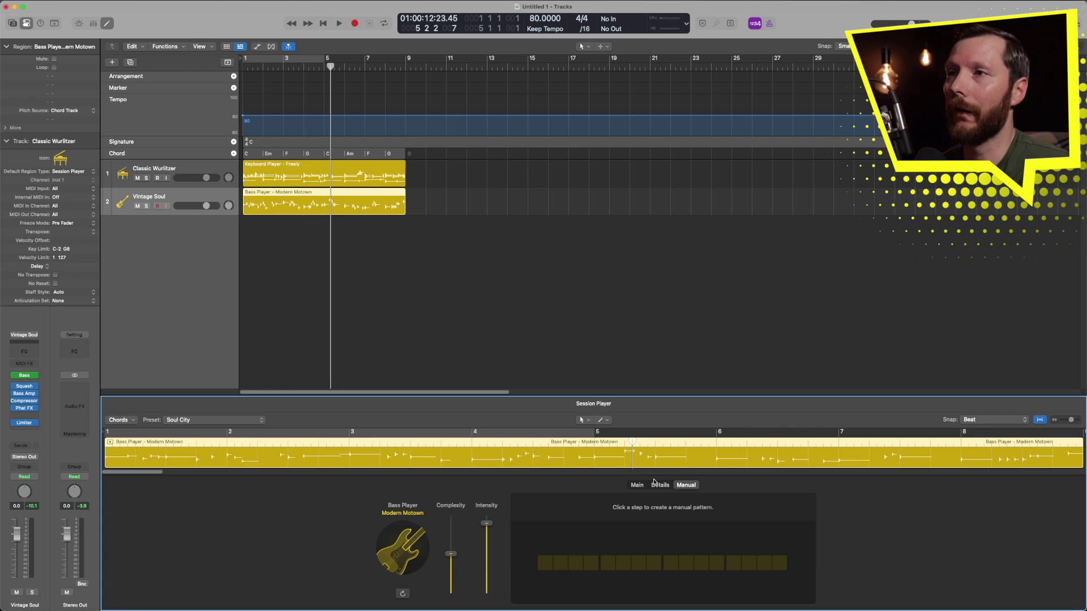
click(637, 485)
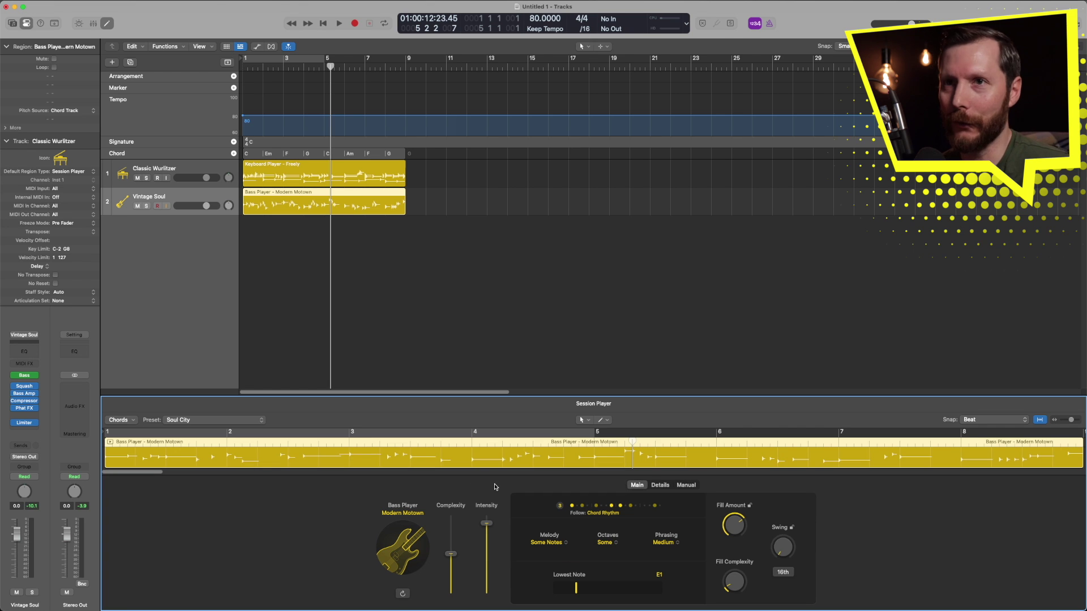
click(193, 422)
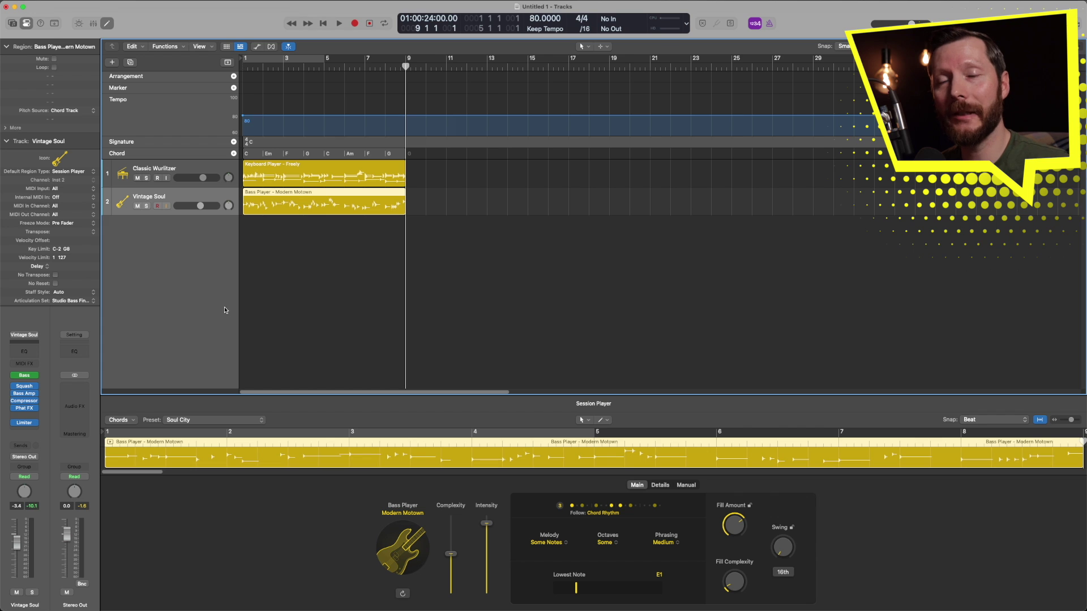
click(23, 375)
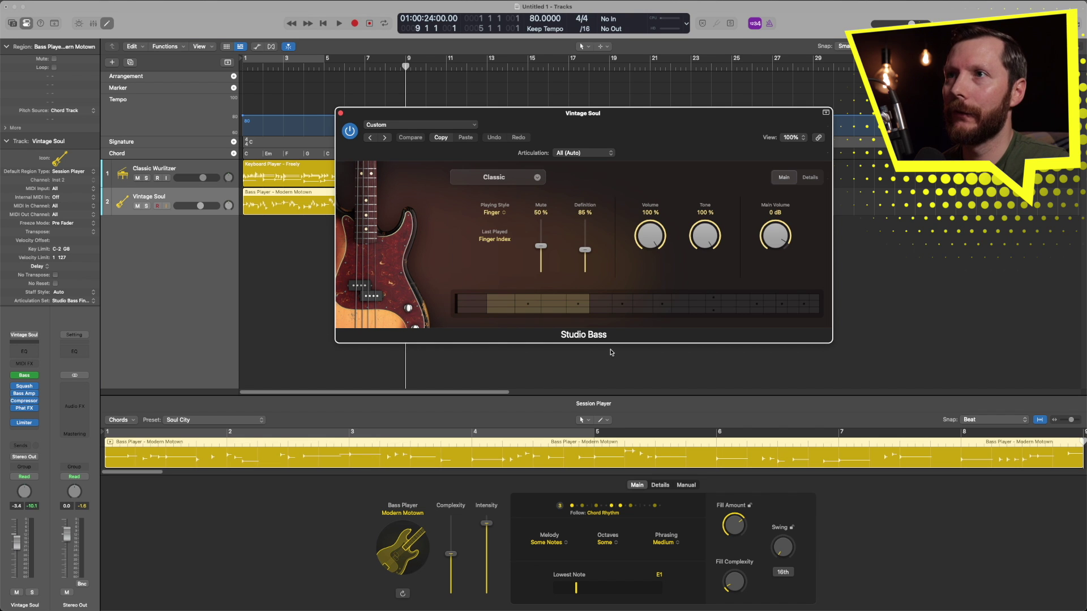
Step: Switch the Studio Bass model to Rock
click(534, 179)
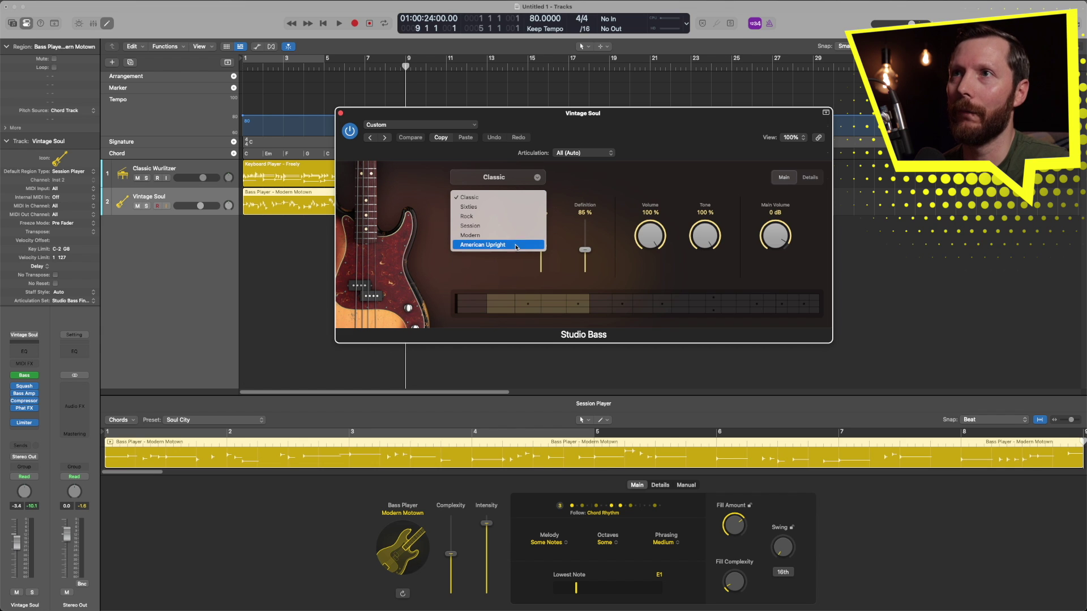
click(493, 216)
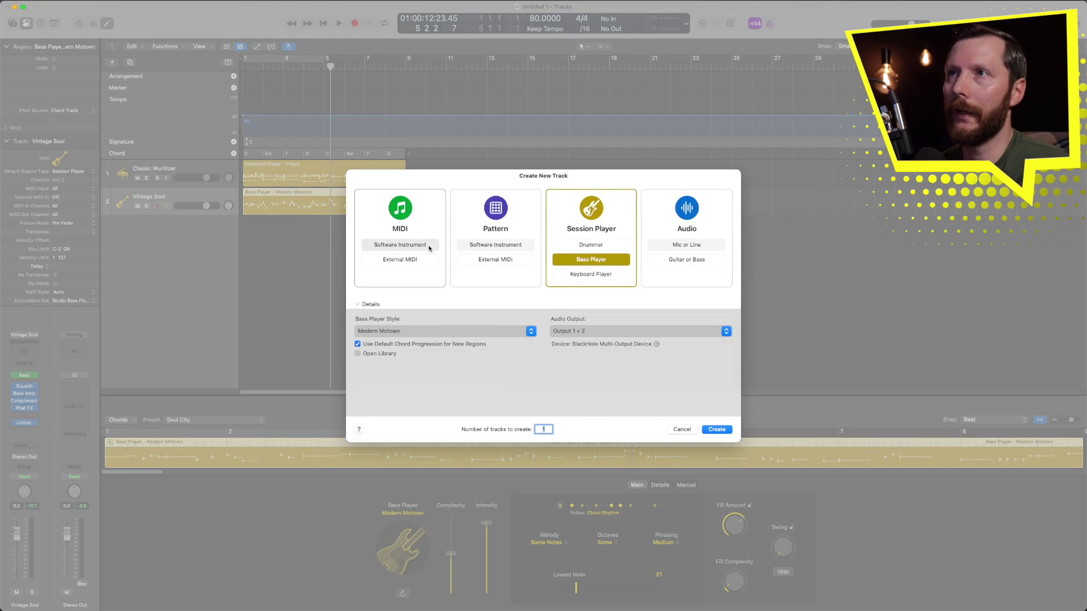
Step: Choose a Drummer Session Player, keep the Funky Songwriter style, and create the track
click(591, 246)
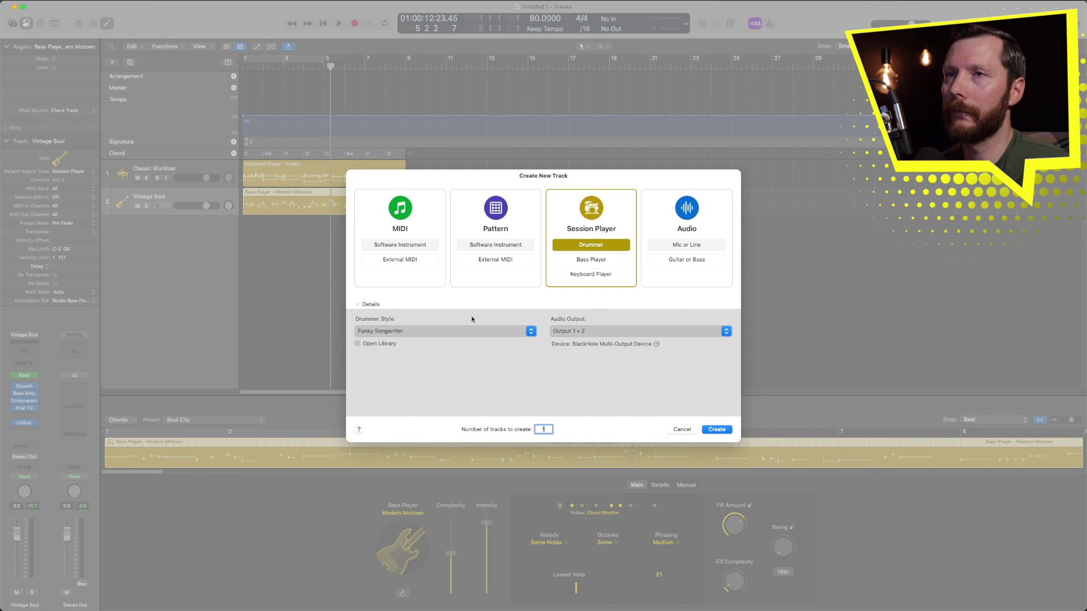
click(387, 333)
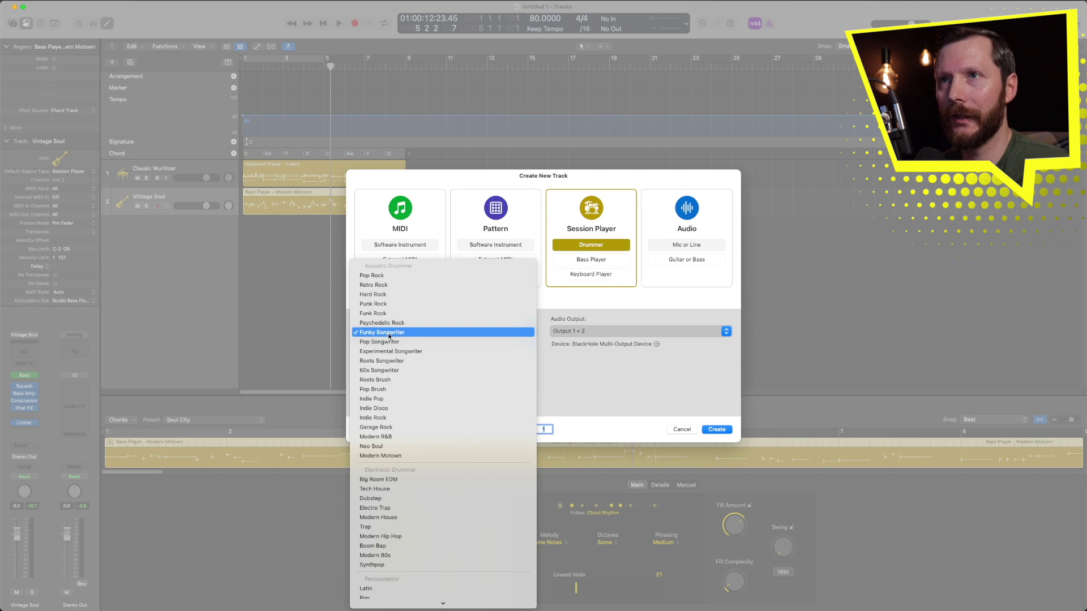
click(389, 334)
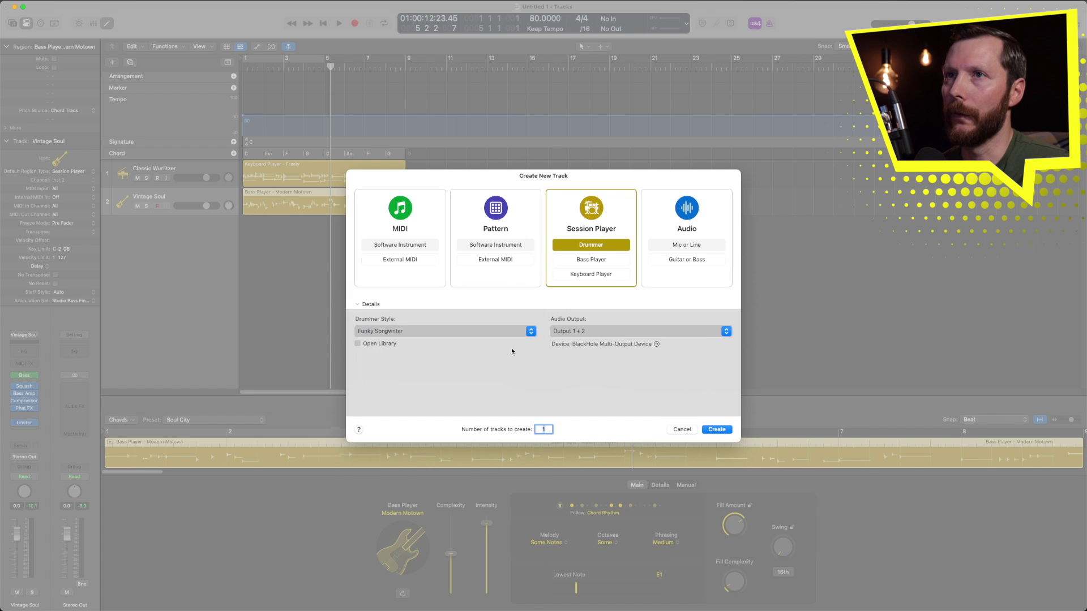
click(717, 430)
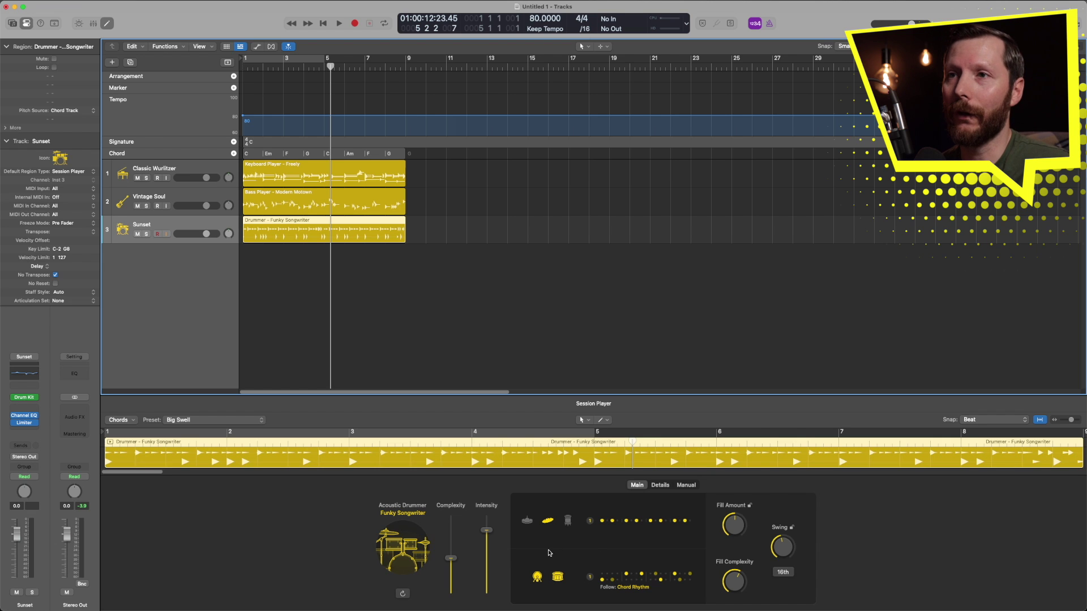
Step: Lower the drummer's complexity slightly and toggle the kick and snare parts off and back on
mouse_move(451, 559)
mouse_down()
mouse_move(450, 568)
mouse_move(451, 555)
mouse_up()
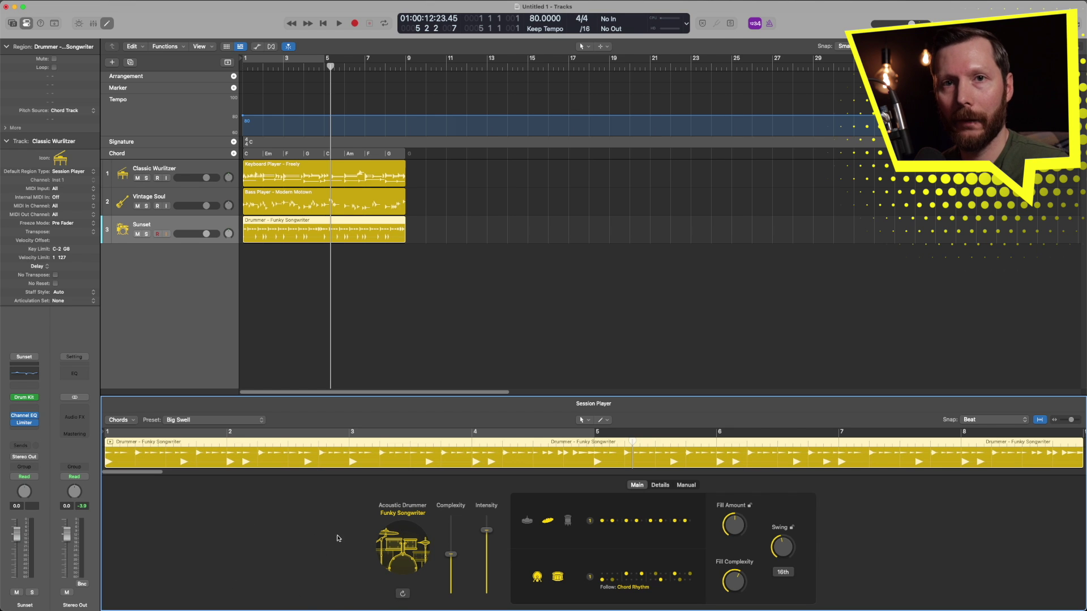
click(557, 581)
click(537, 578)
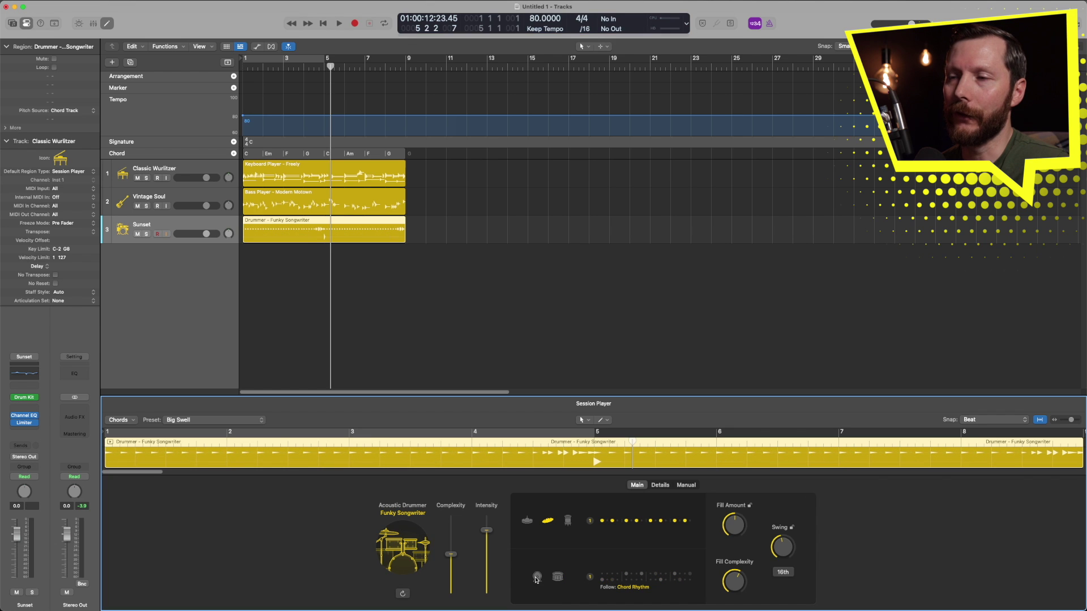
click(536, 579)
click(556, 577)
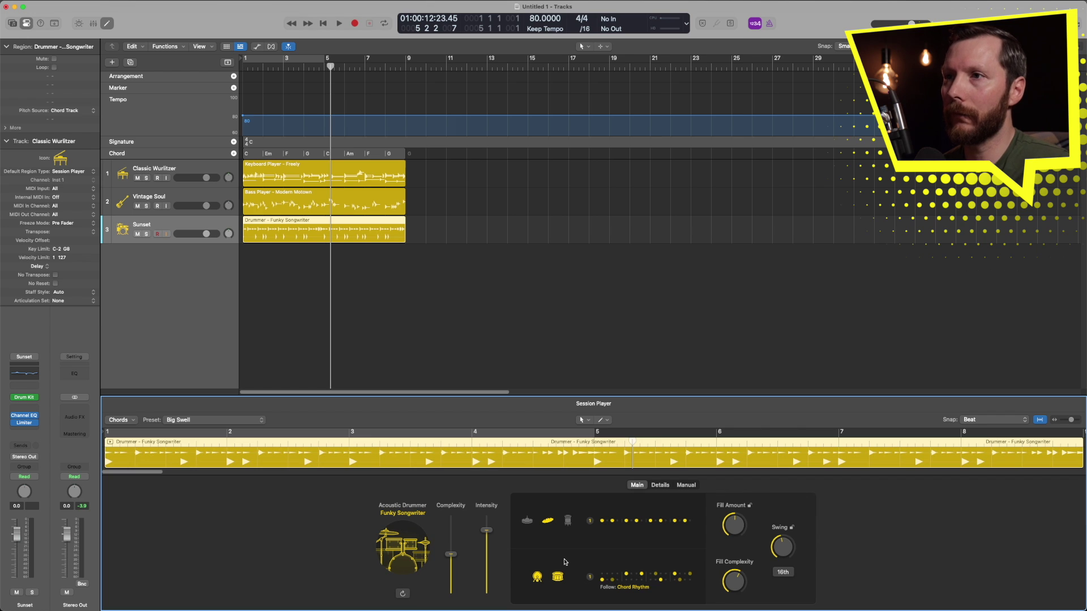
click(635, 522)
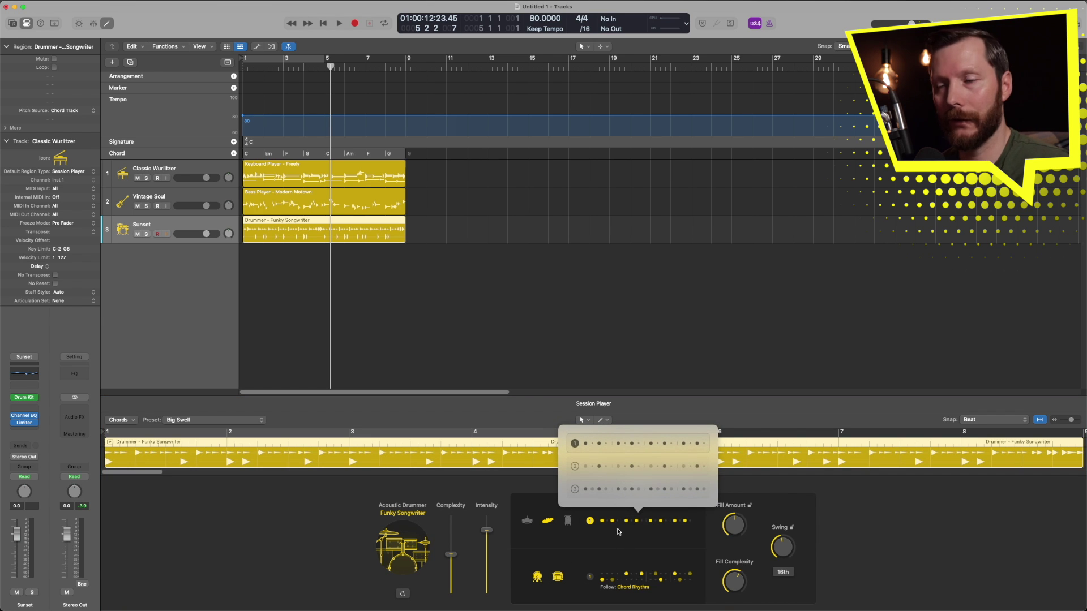
Step: Keep cymbal pattern 1 and make the drummer follow the Vintage Soul track's rhythm
click(577, 443)
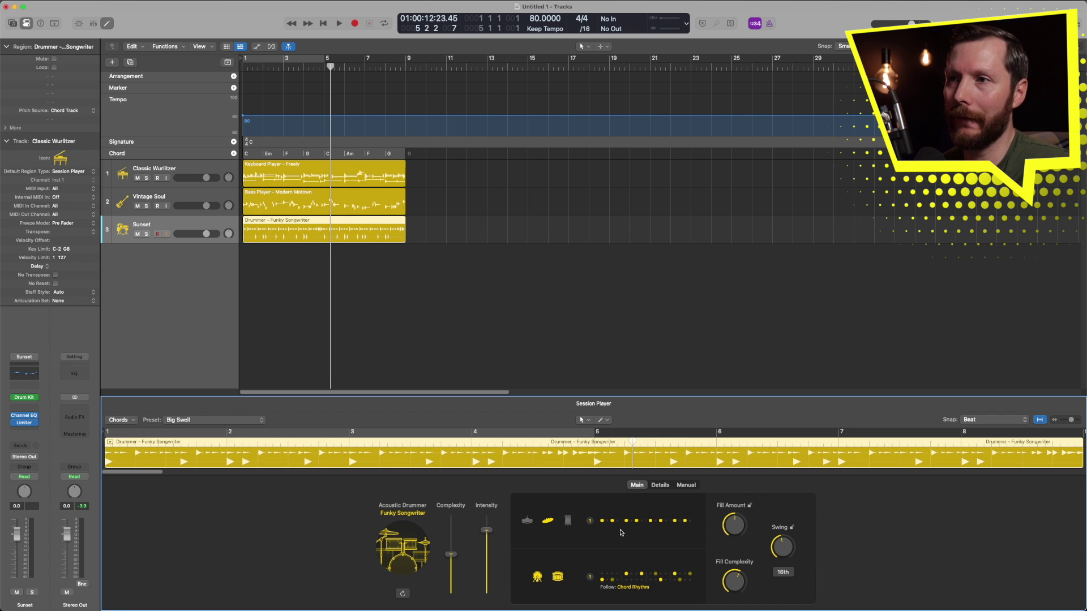
click(613, 580)
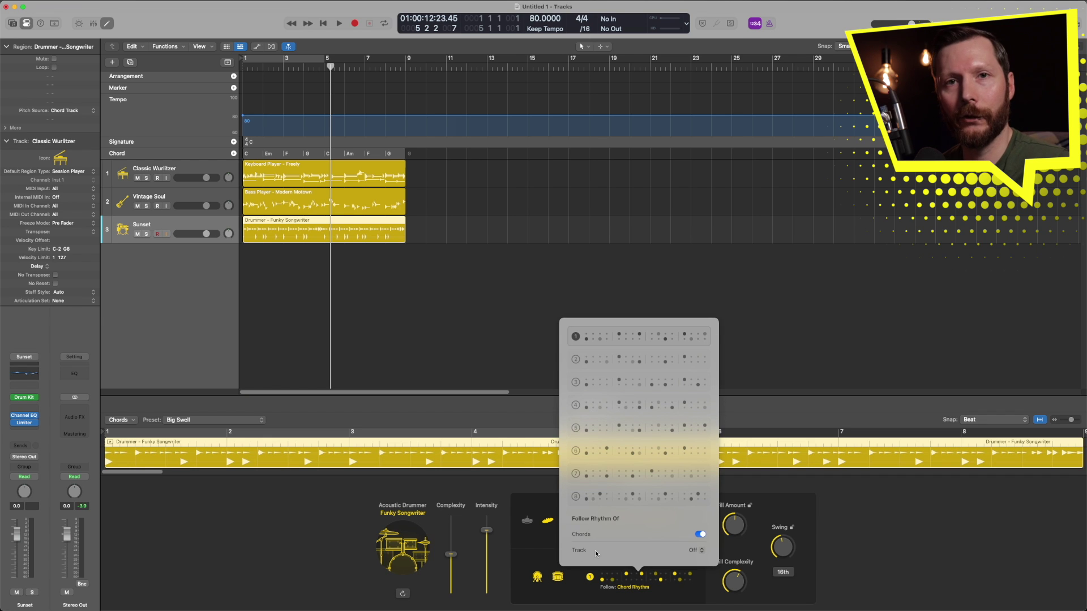
click(695, 551)
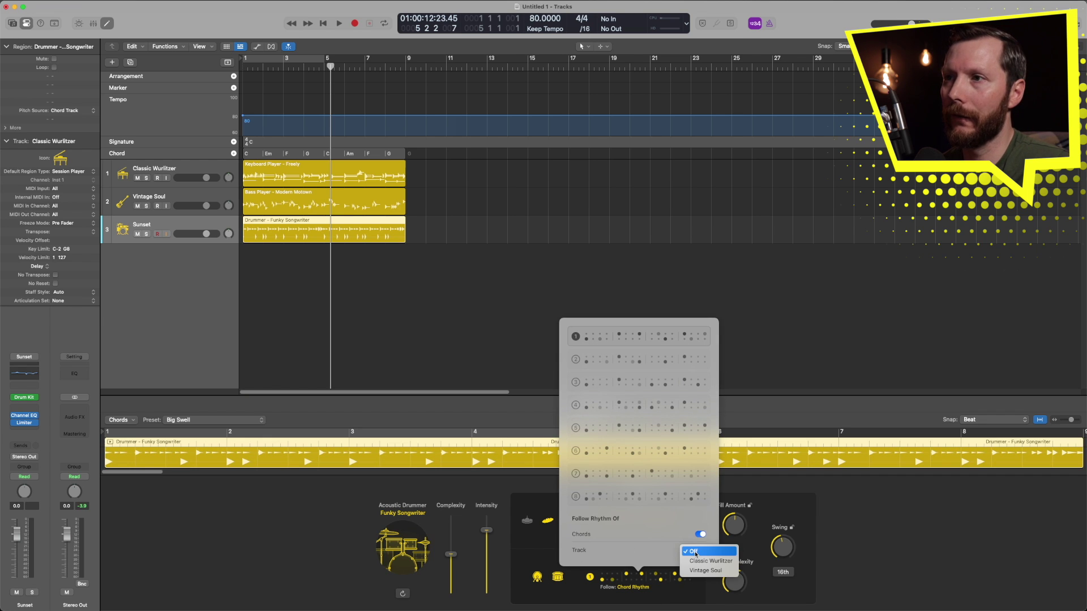
click(697, 570)
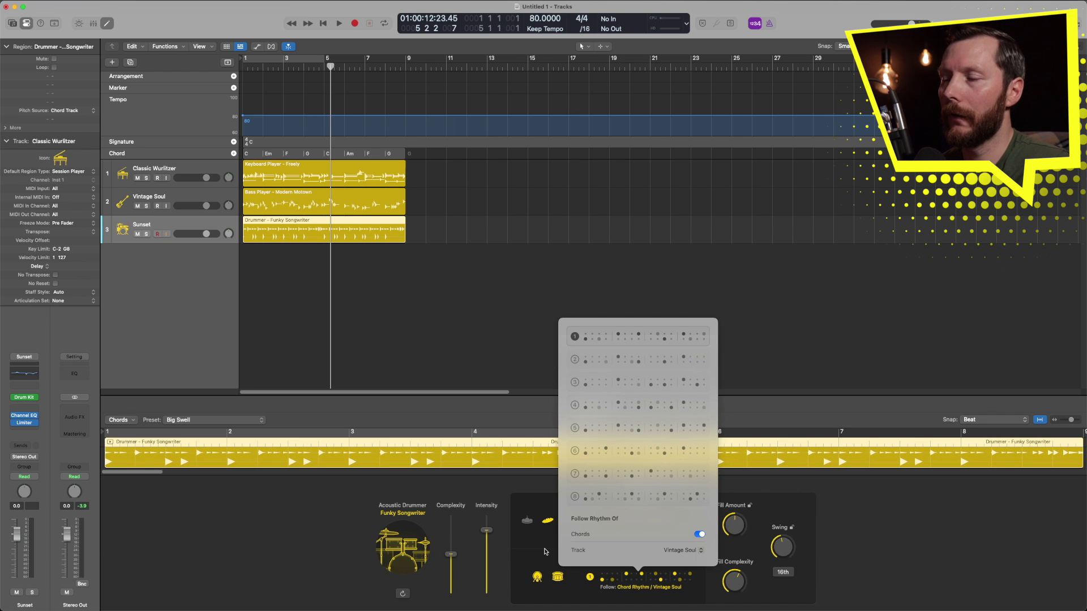
click(545, 551)
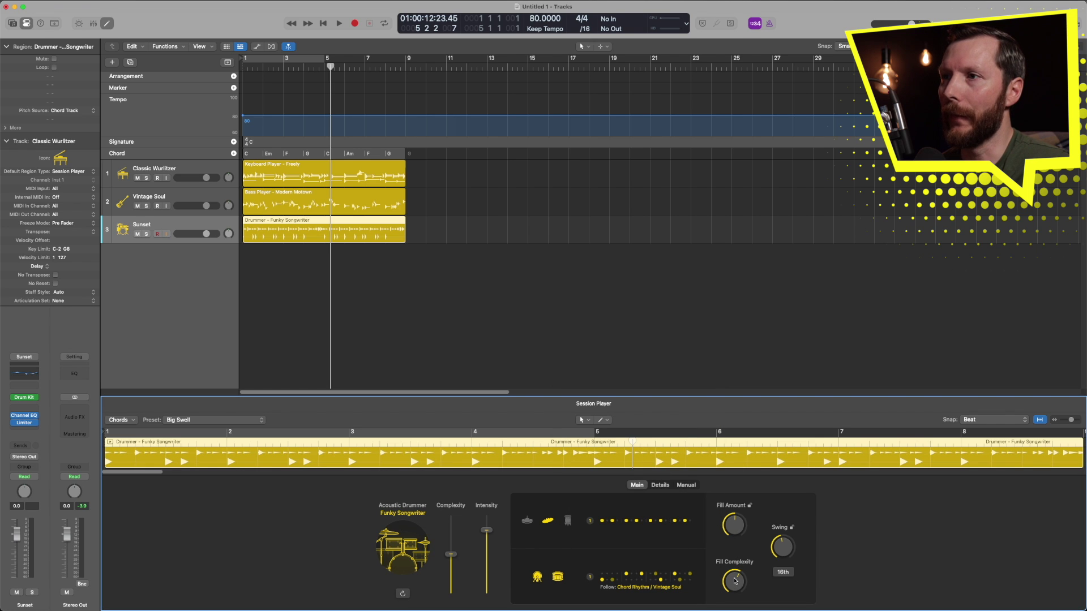
click(661, 487)
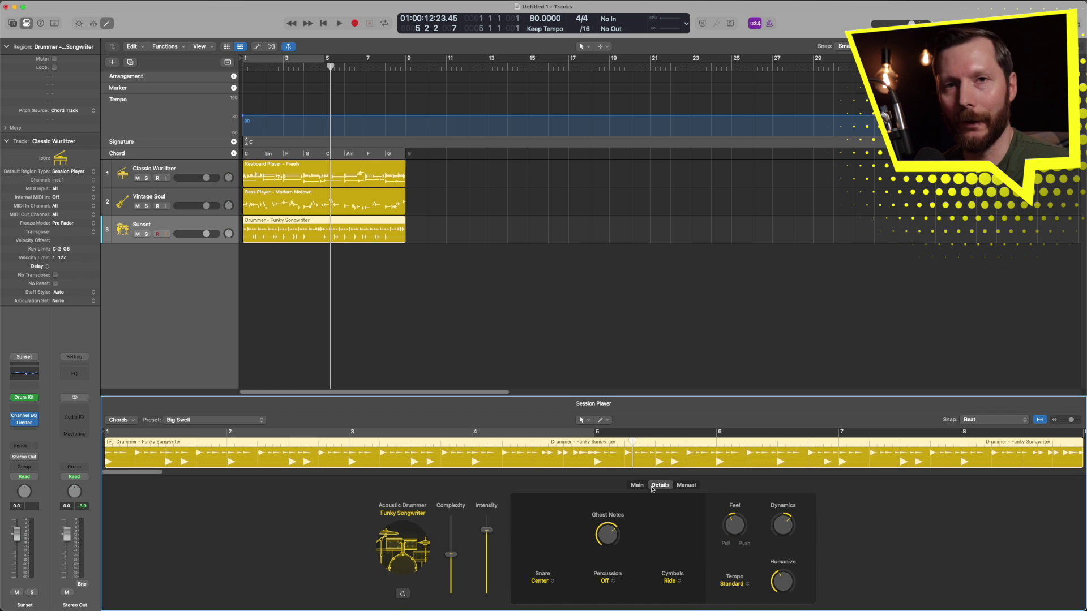
click(690, 490)
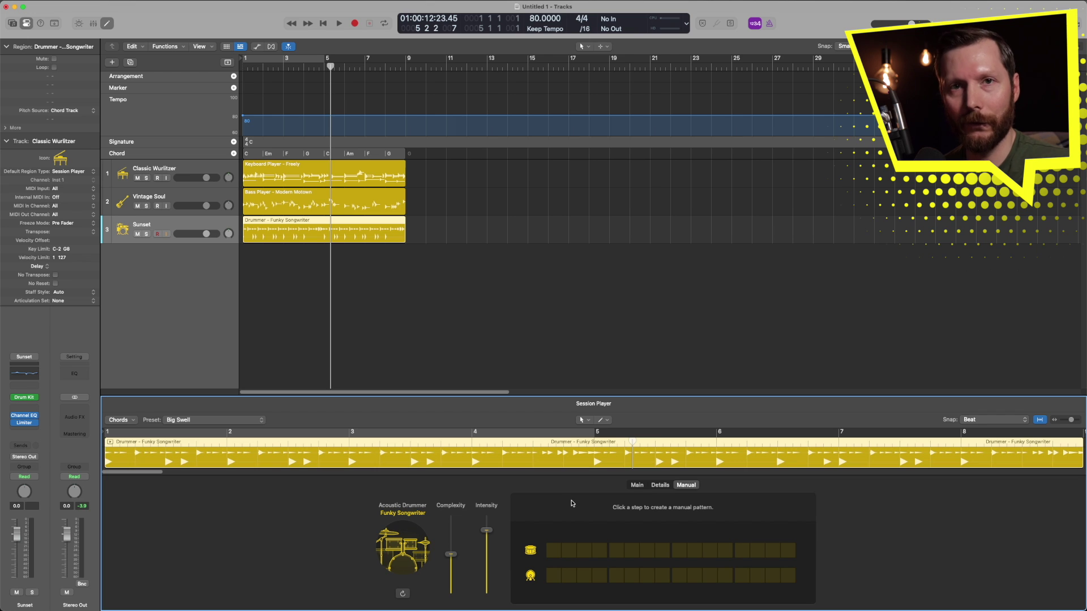
click(638, 486)
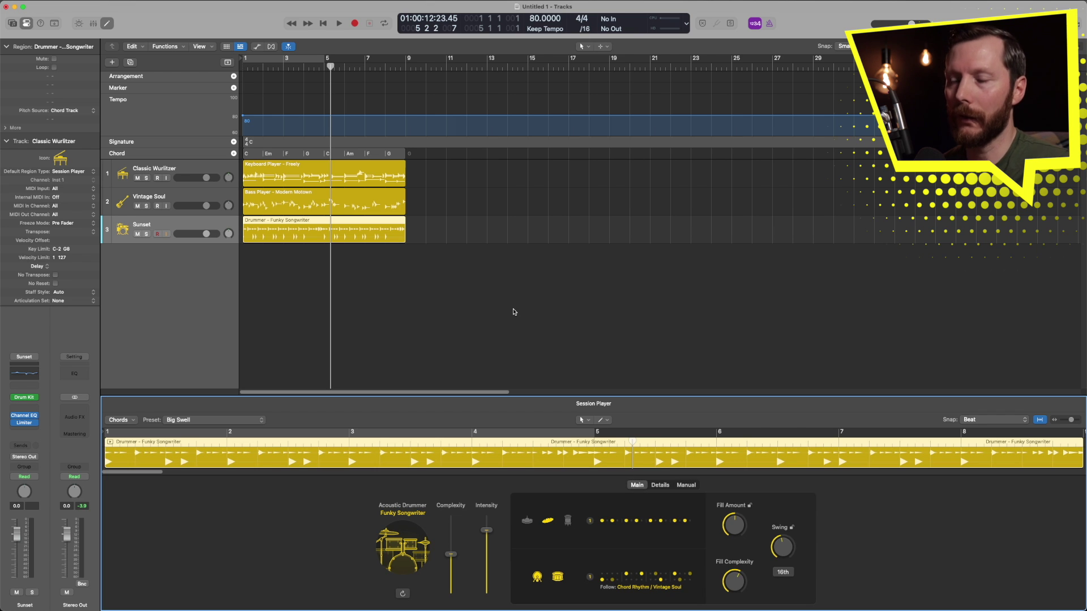
Step: Play the arrangement from bar 1 and pull one track's volume down to -2.0 dB
key(Return)
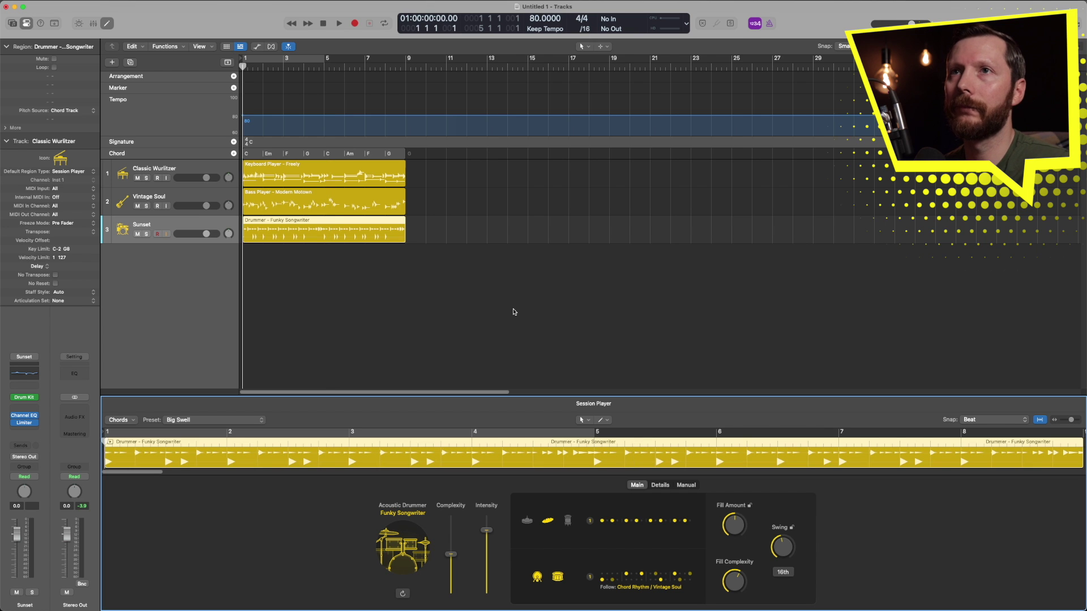
key(space)
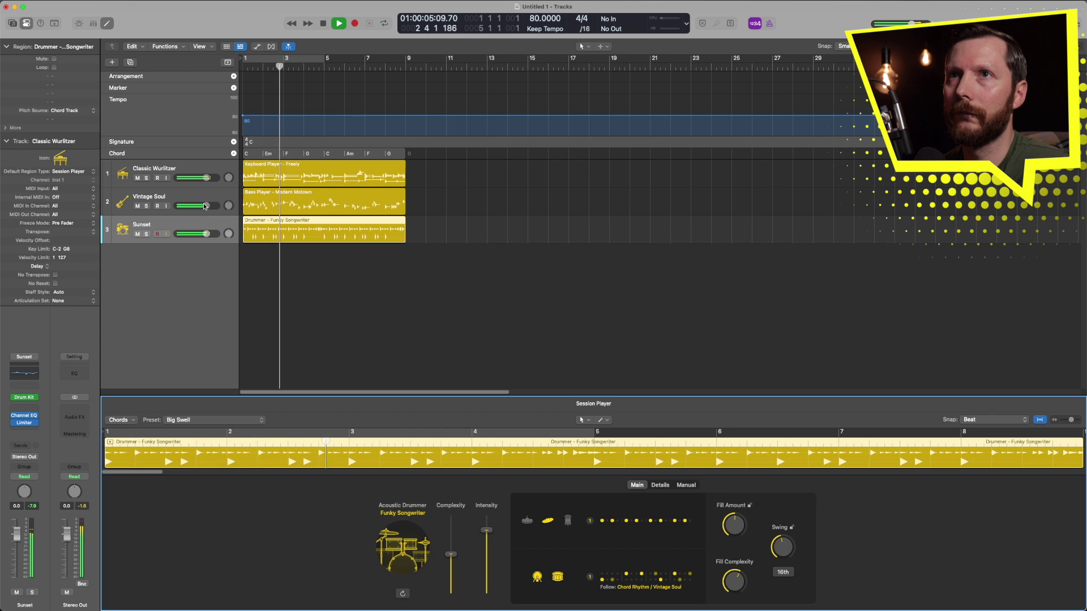
click(206, 233)
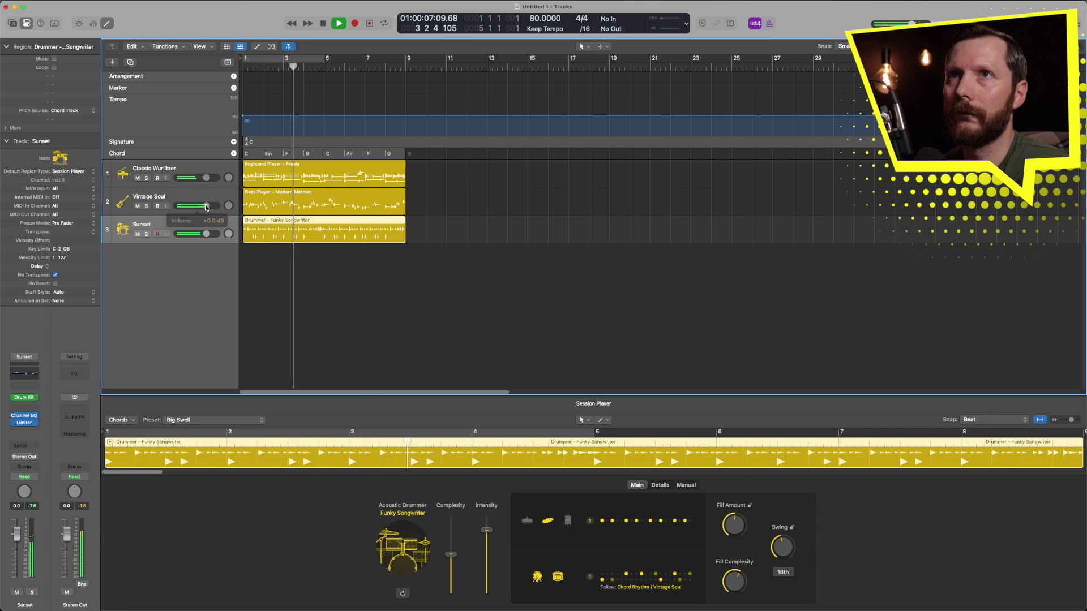
drag(206, 178, 199, 206)
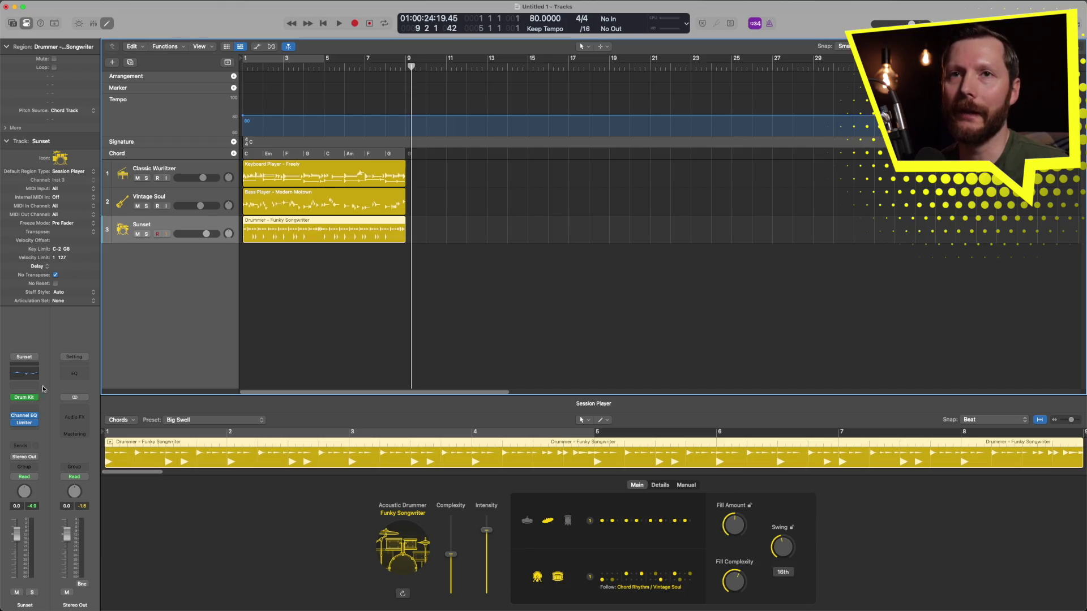
click(25, 399)
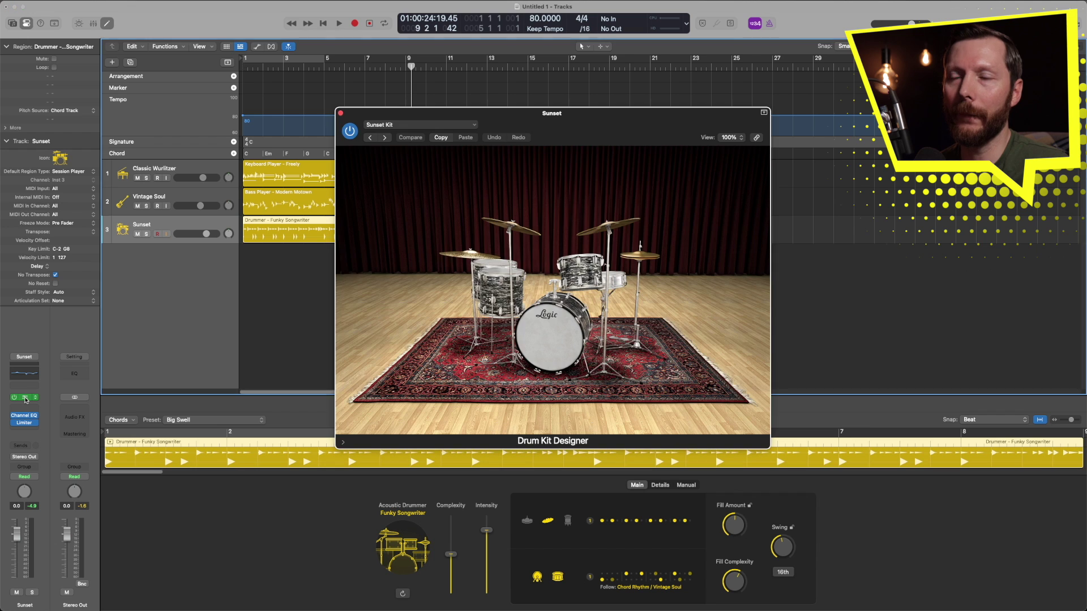
Step: In Drum Kit Designer, browse alternative kicks, snares and crash cymbals
click(551, 346)
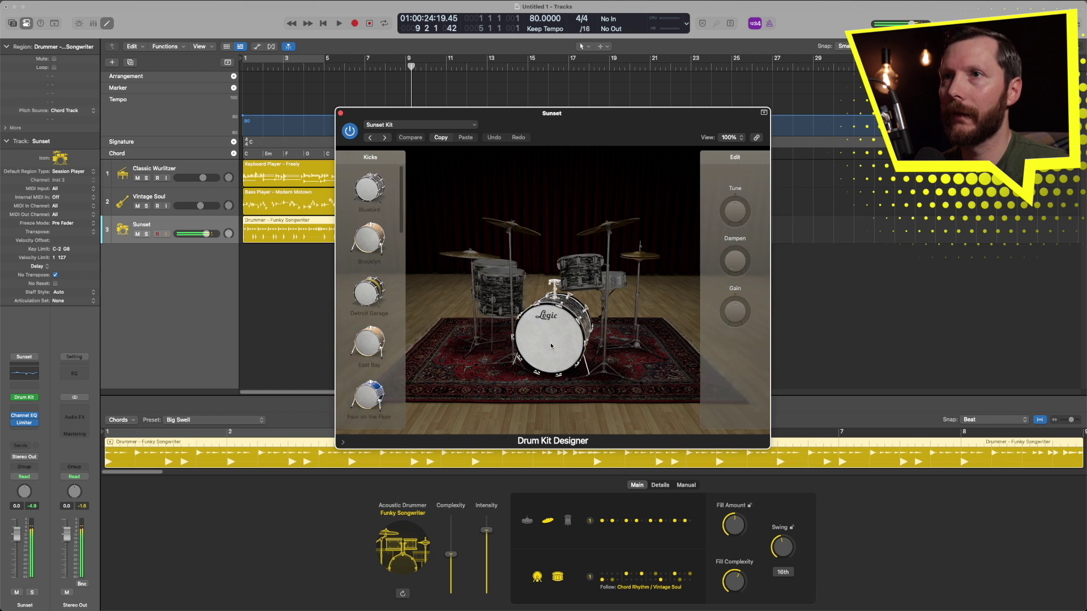
scroll(400, 221, down, 10)
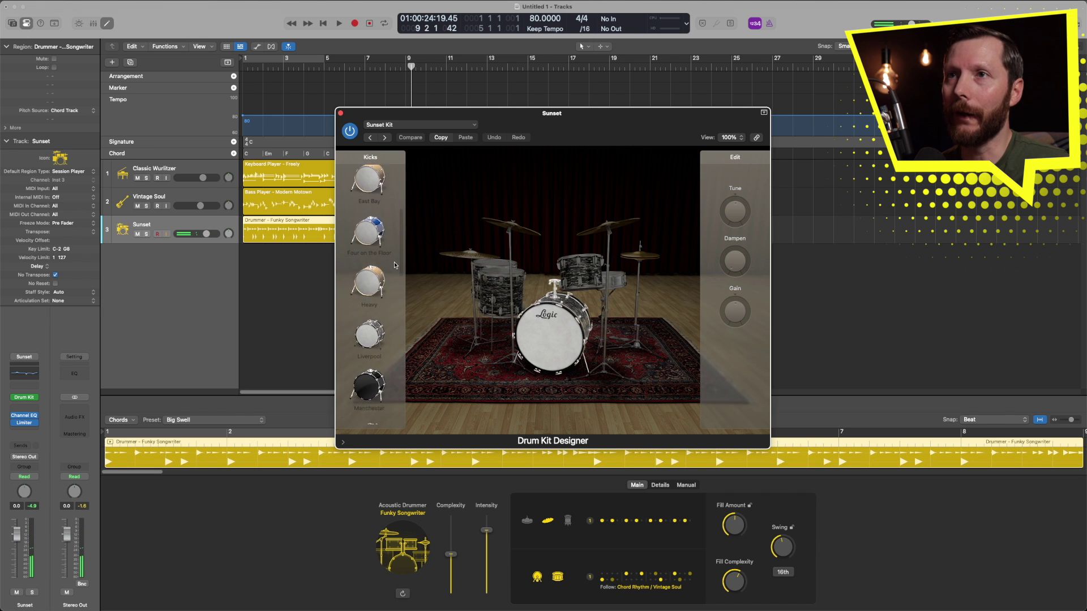
scroll(385, 394, up, 10)
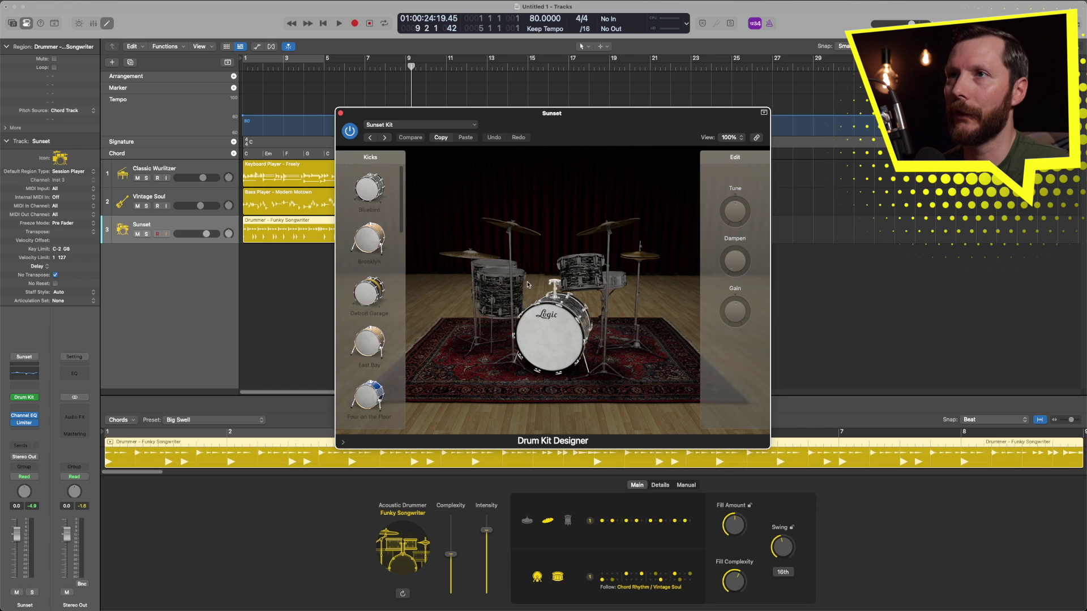
click(617, 286)
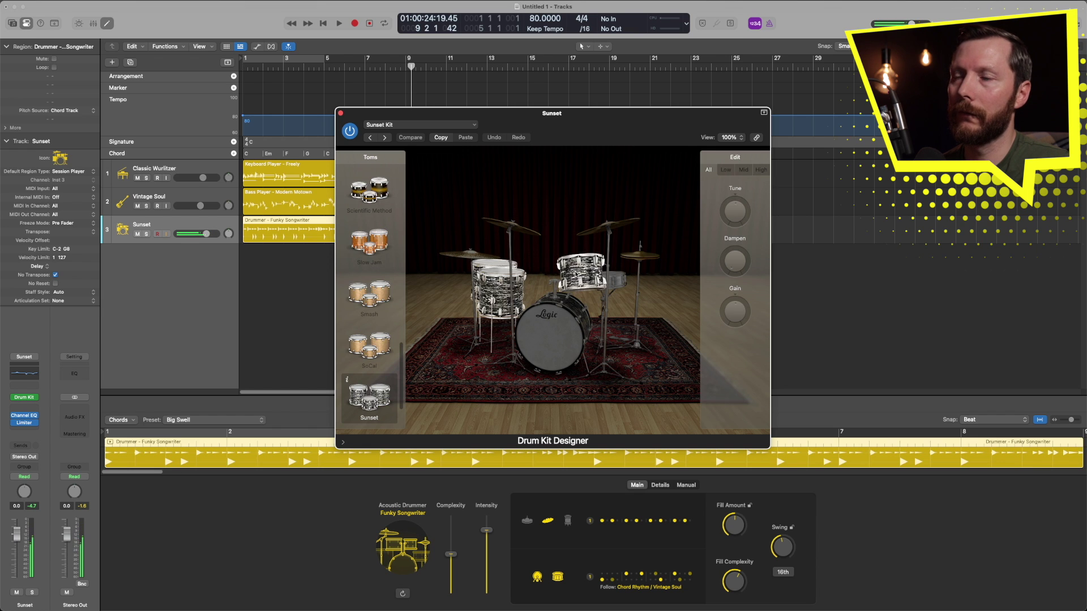
click(502, 225)
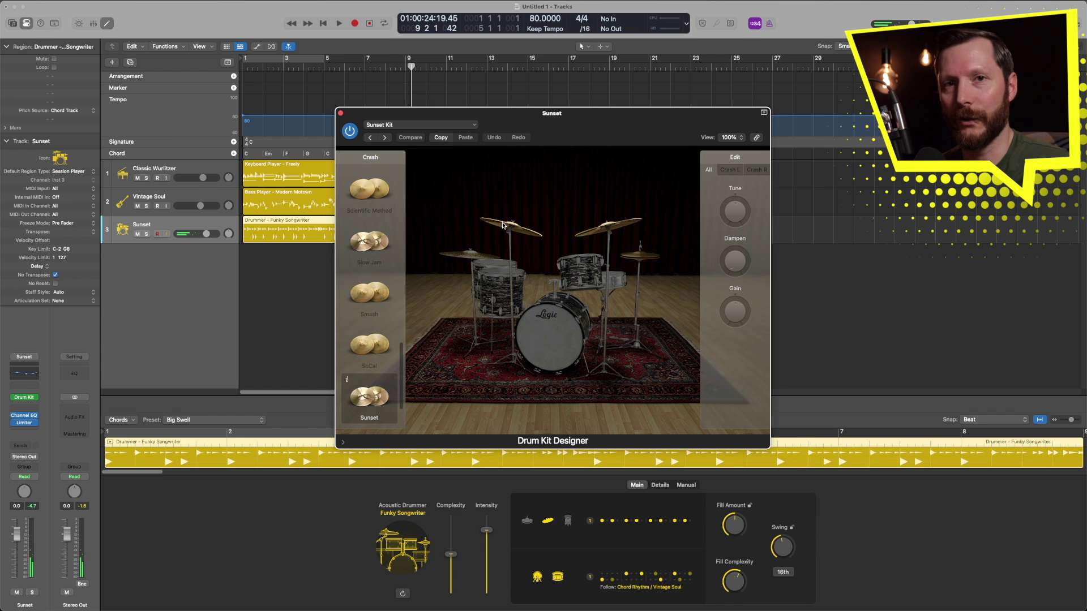
Step: Close the drum kit editor, stop playback, and show Sunset's instrument plug-in list
key(space)
key(super+w)
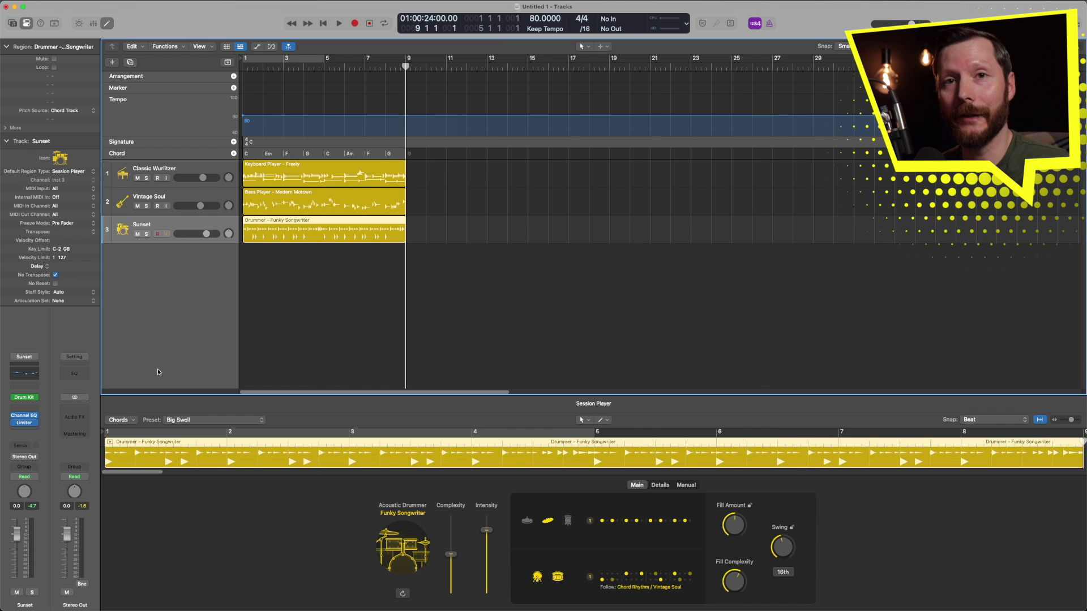
click(24, 397)
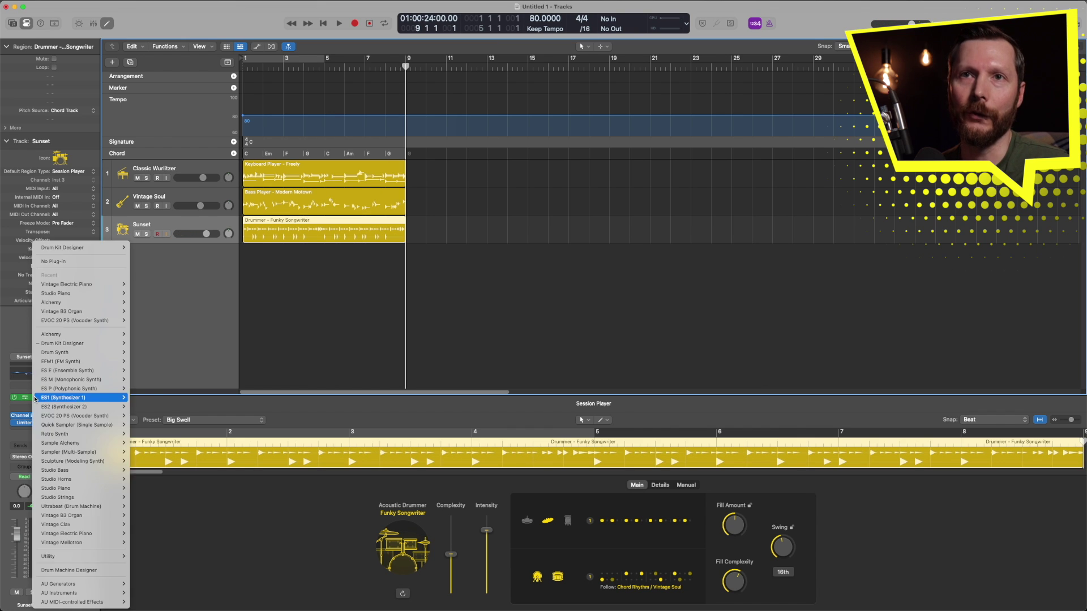
mouse_move(51, 347)
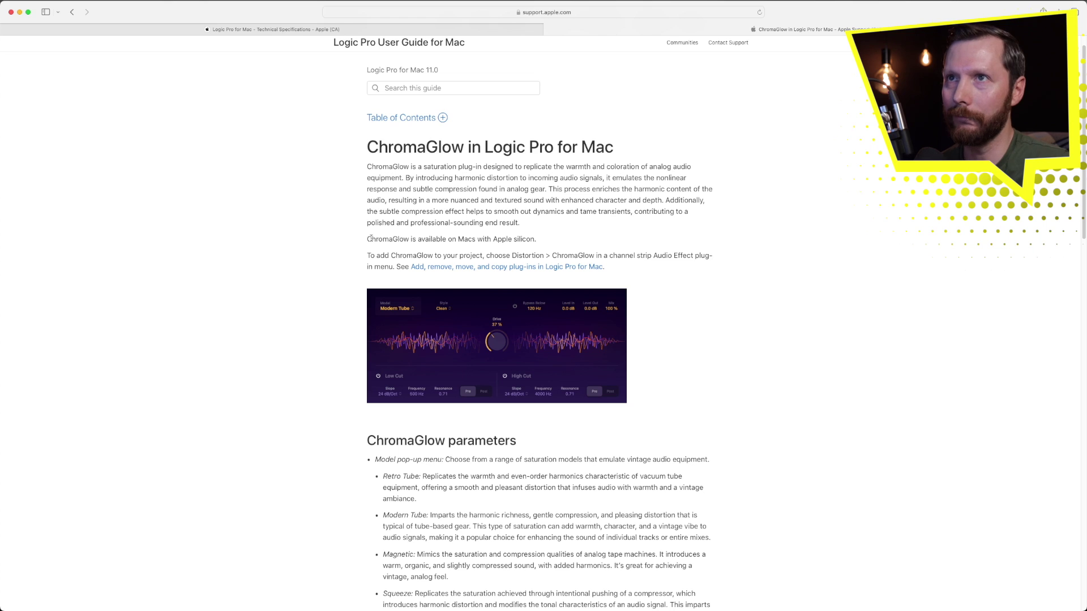
Step: Highlight the ChromaGlow Apple silicon note, then scroll the page to the ChromaGlow parameters
drag(371, 238, 542, 244)
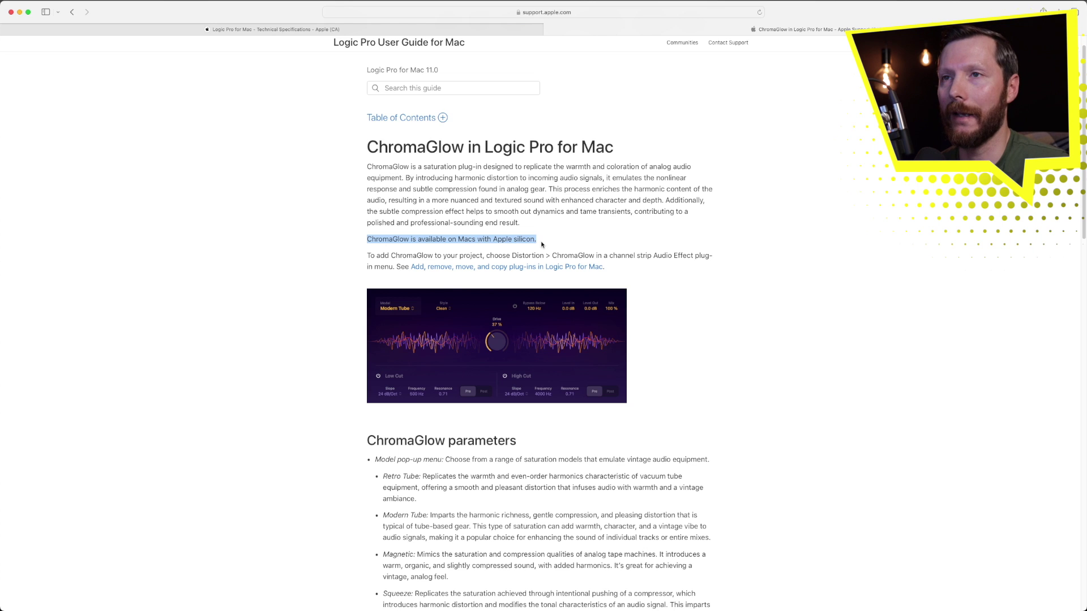
click(420, 249)
scroll(356, 368, down, 5)
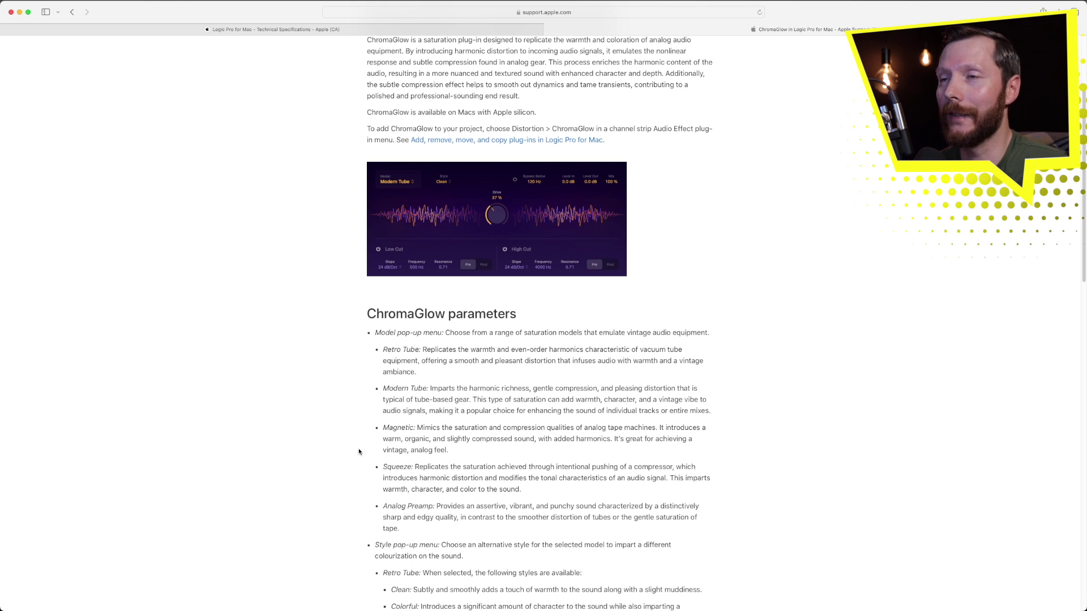
scroll(359, 451, up, 1)
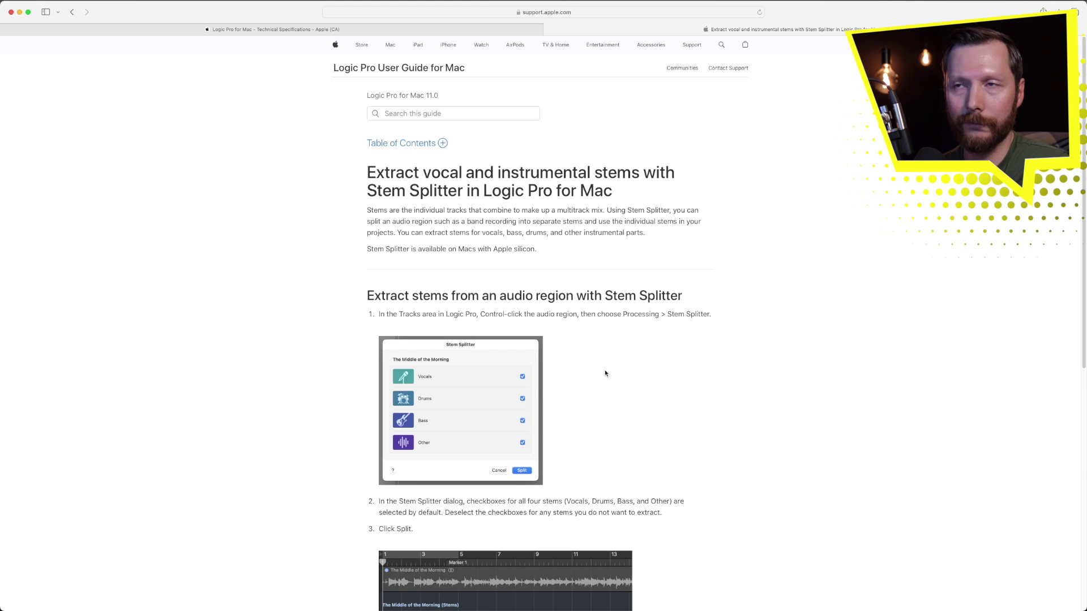
Step: Scroll through the Stem Splitter page of the Logic Pro User Guide in Safari
scroll(604, 373, down, 5)
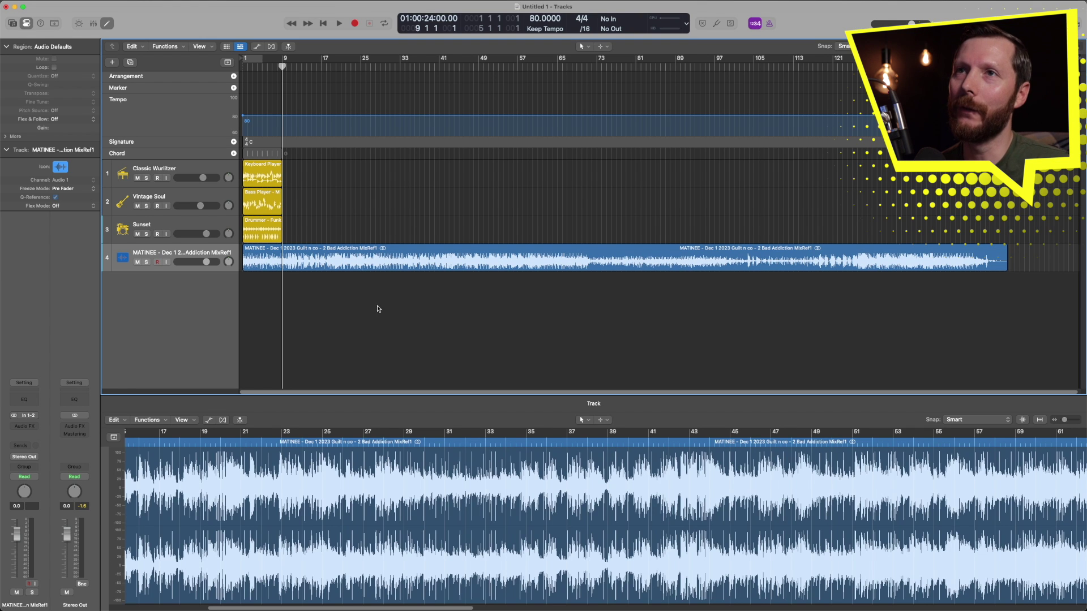
Step: Select the MATINEE mix region on track 4 and show its Processing options, including Stem Splitter
click(343, 256)
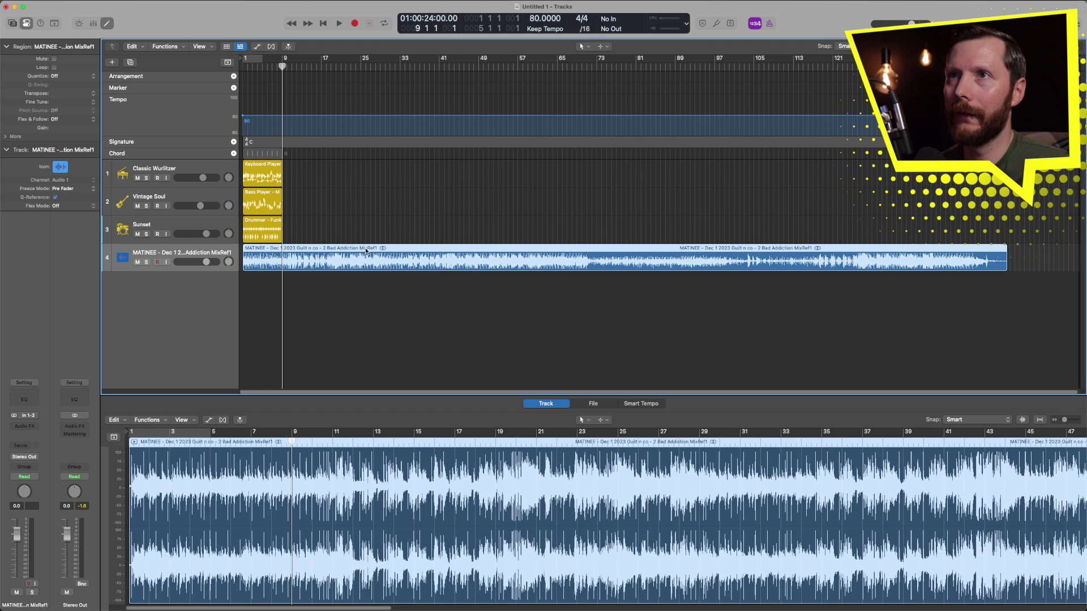
right_click(366, 251)
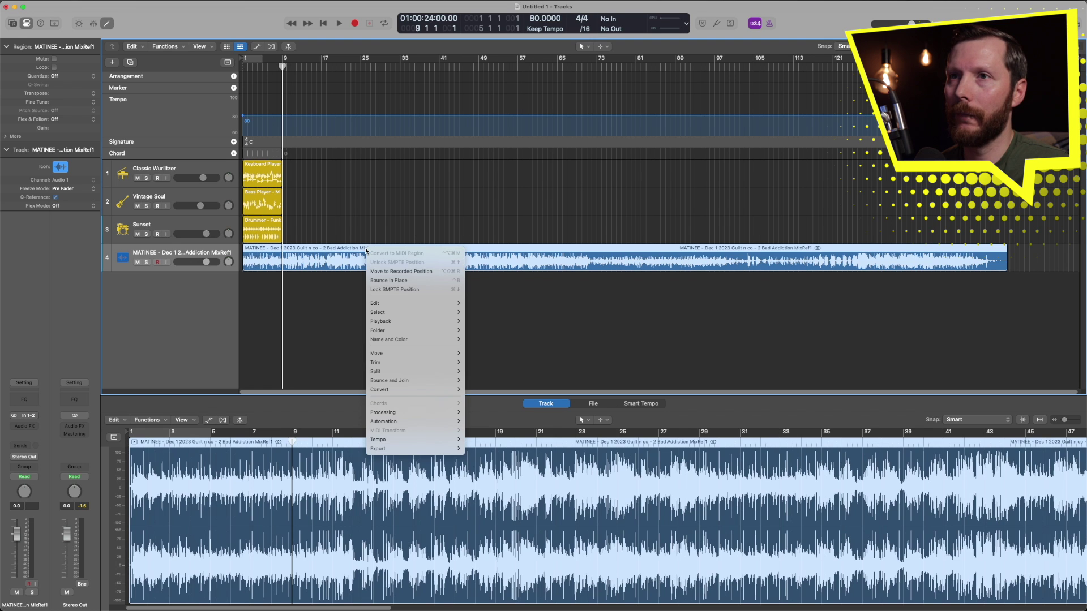
mouse_move(411, 417)
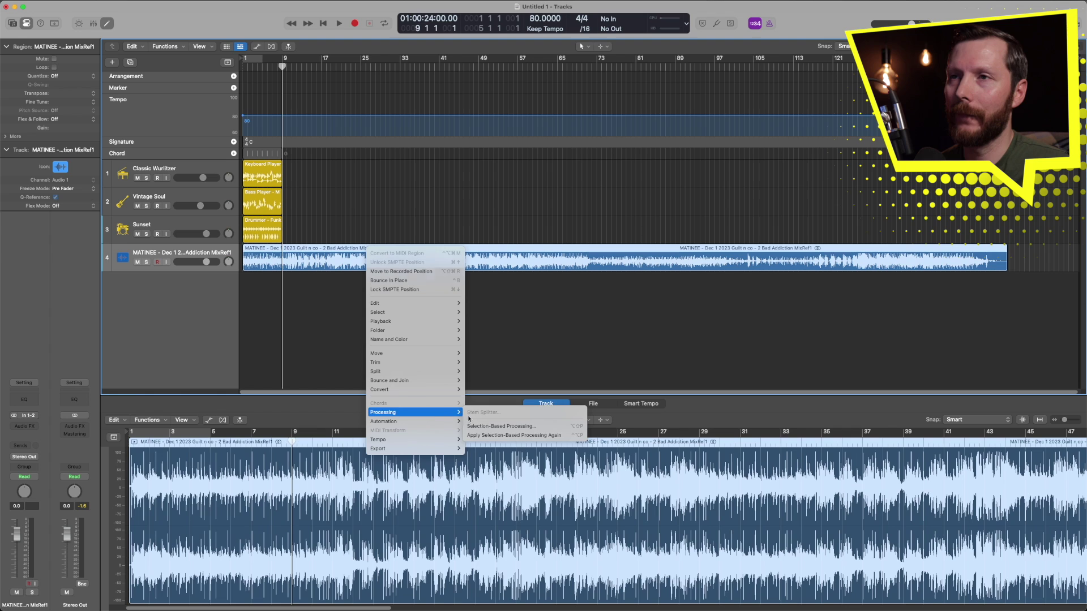